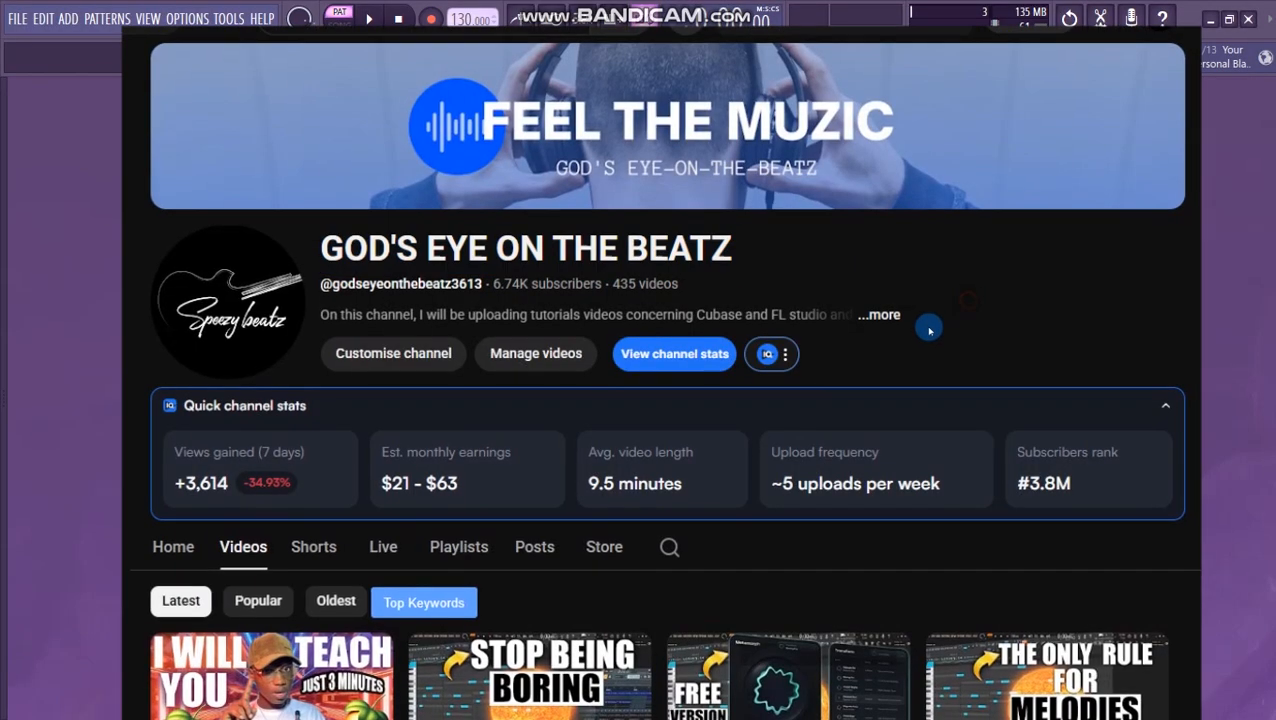
- Read the YouTube channel's description and look through its list of uploaded videos
left_click(926, 322)
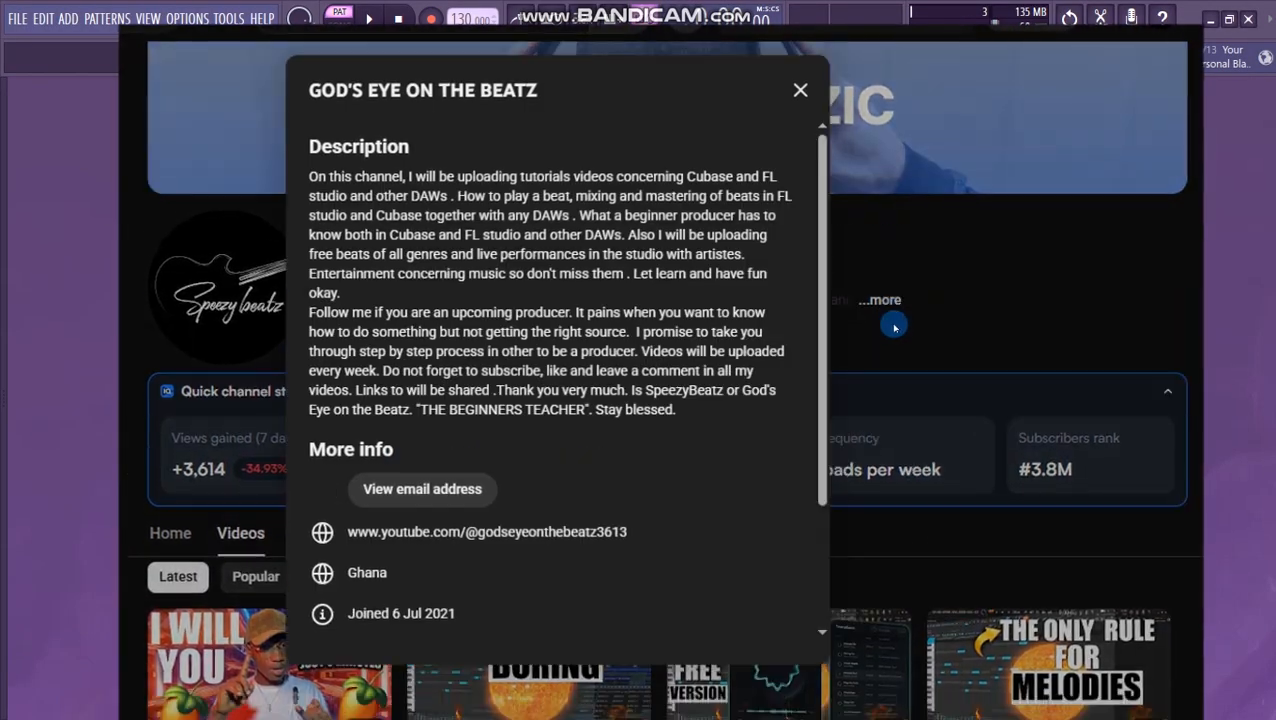
scroll(666, 381, "down", 3)
scroll(605, 350, "up", 3)
left_click(874, 239)
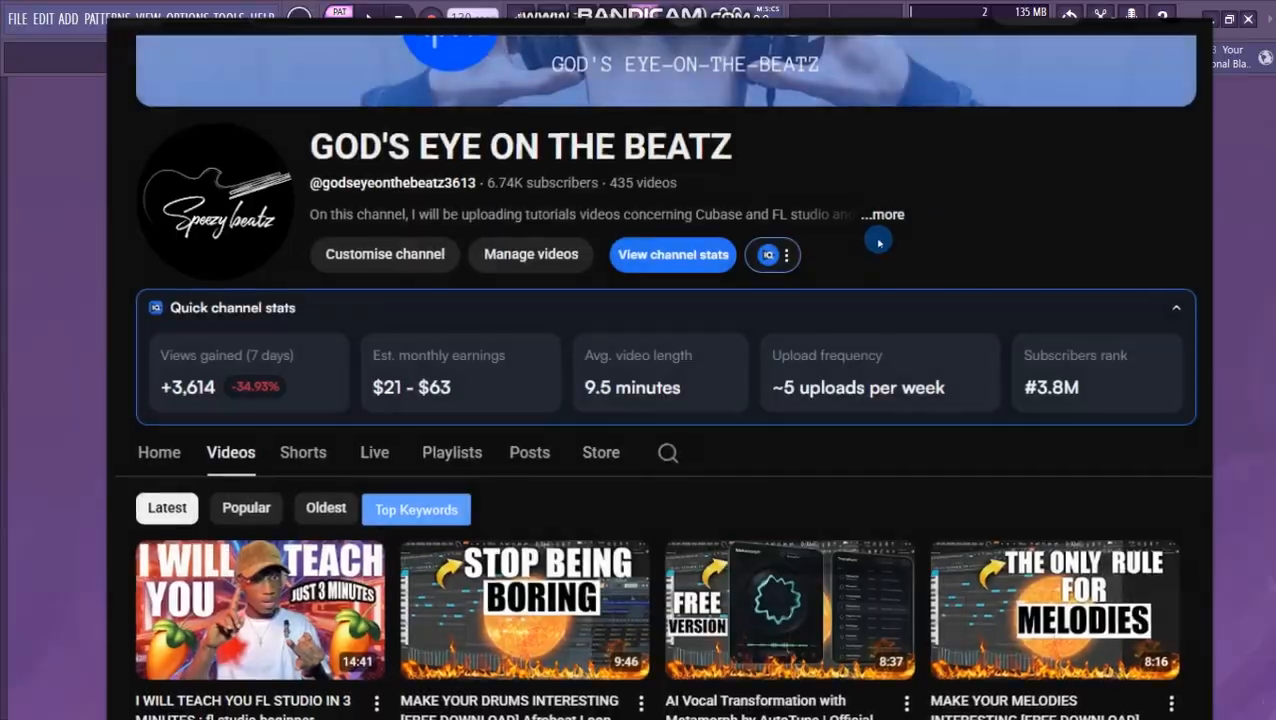
scroll(769, 157, "down", 3)
scroll(802, 340, "down", 10)
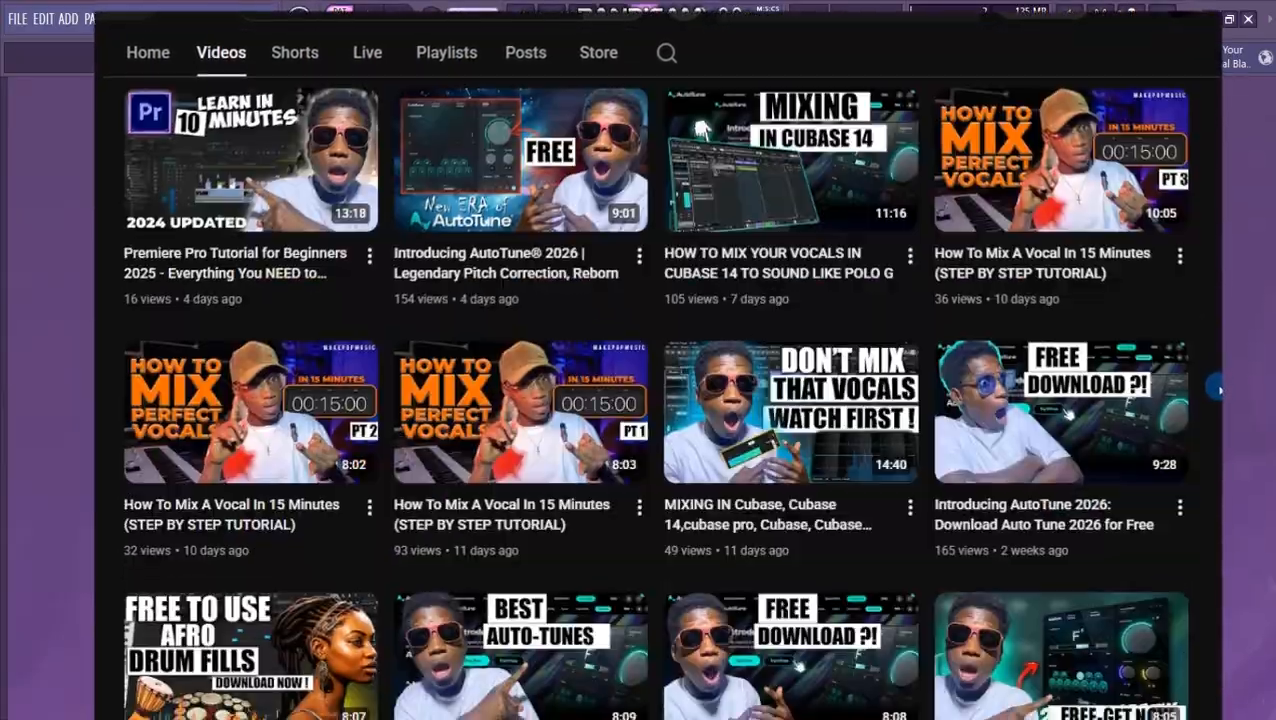
scroll(1222, 392, "down", 11)
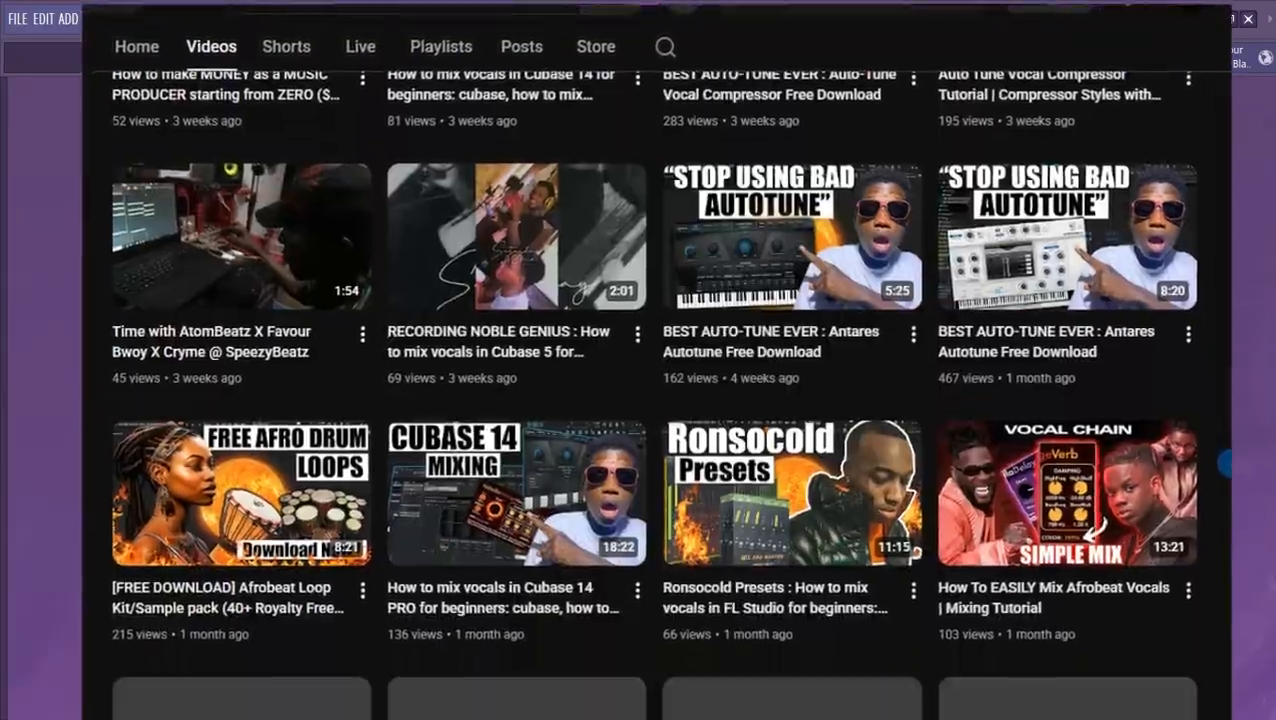
scroll(1227, 467, "down", 15)
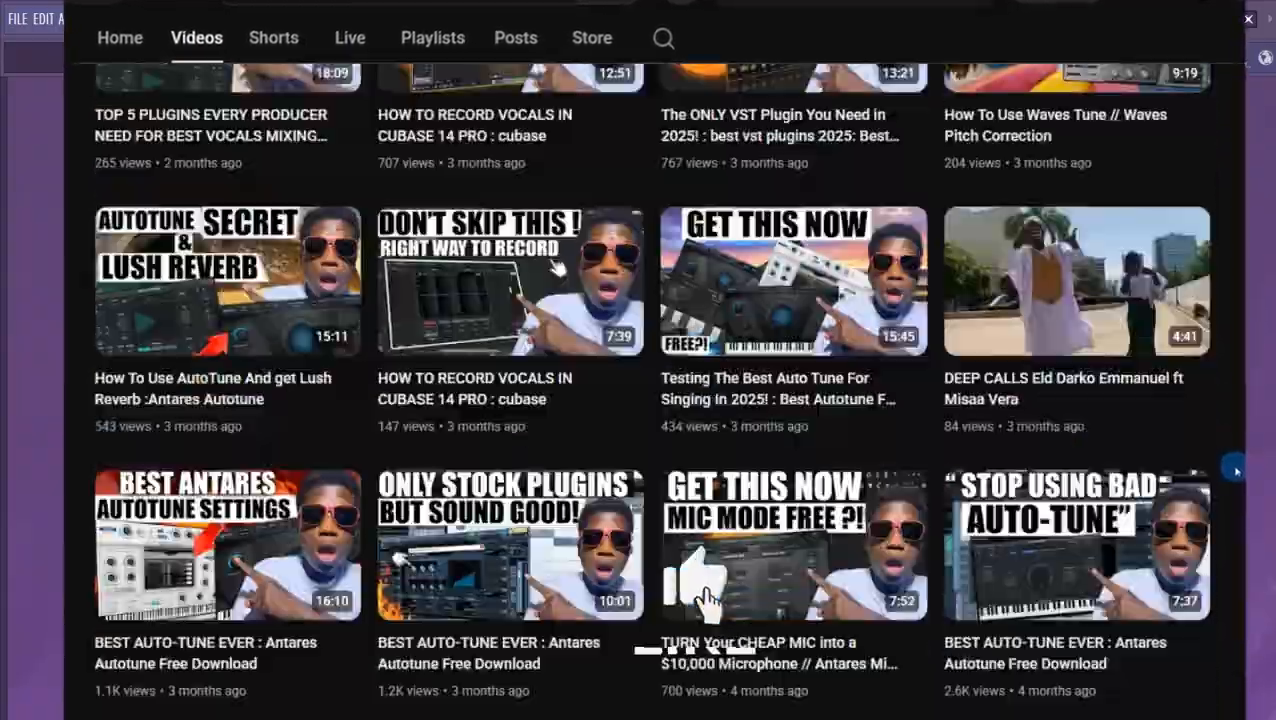
scroll(1237, 470, "down", 15)
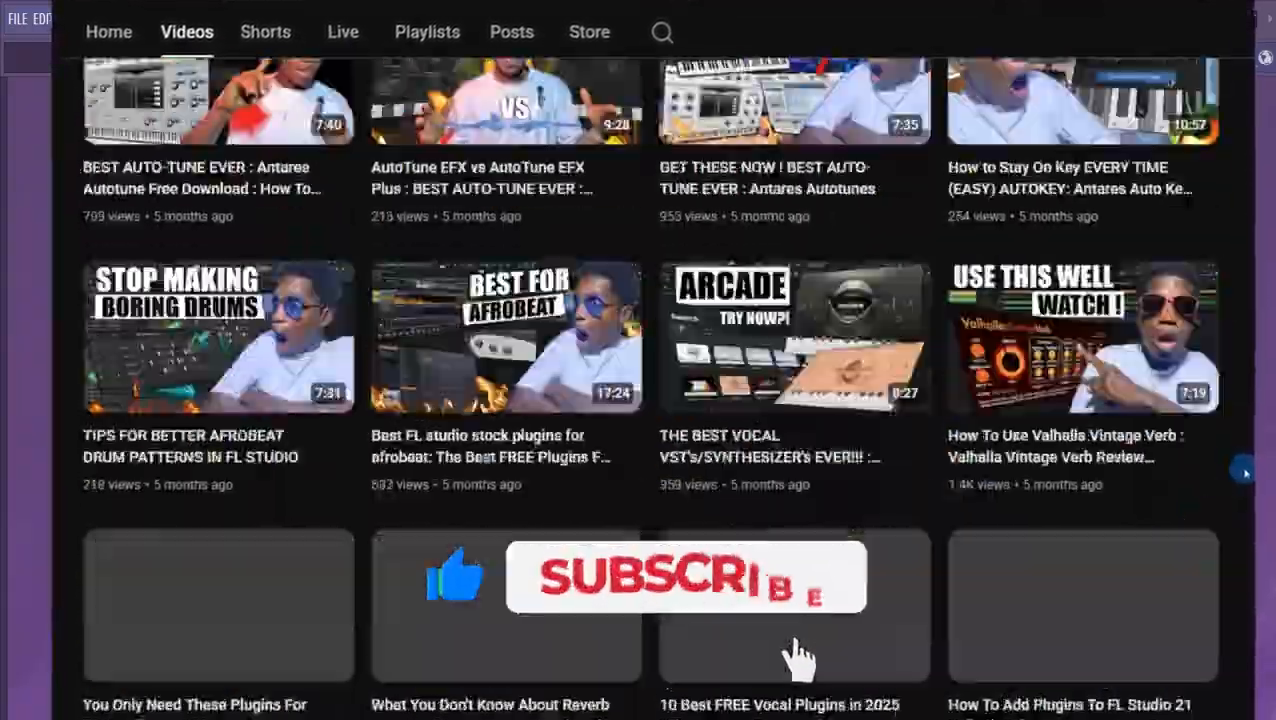
scroll(1243, 471, "down", 15)
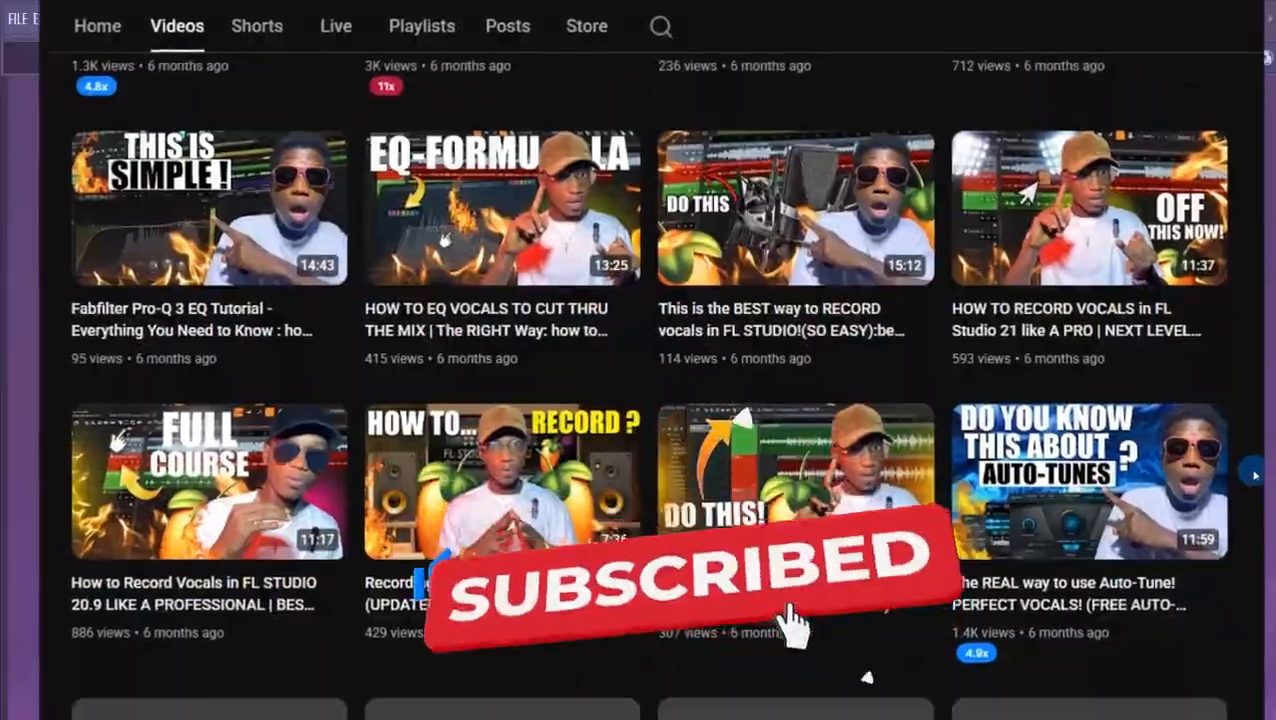
scroll(1255, 474, "down", 5)
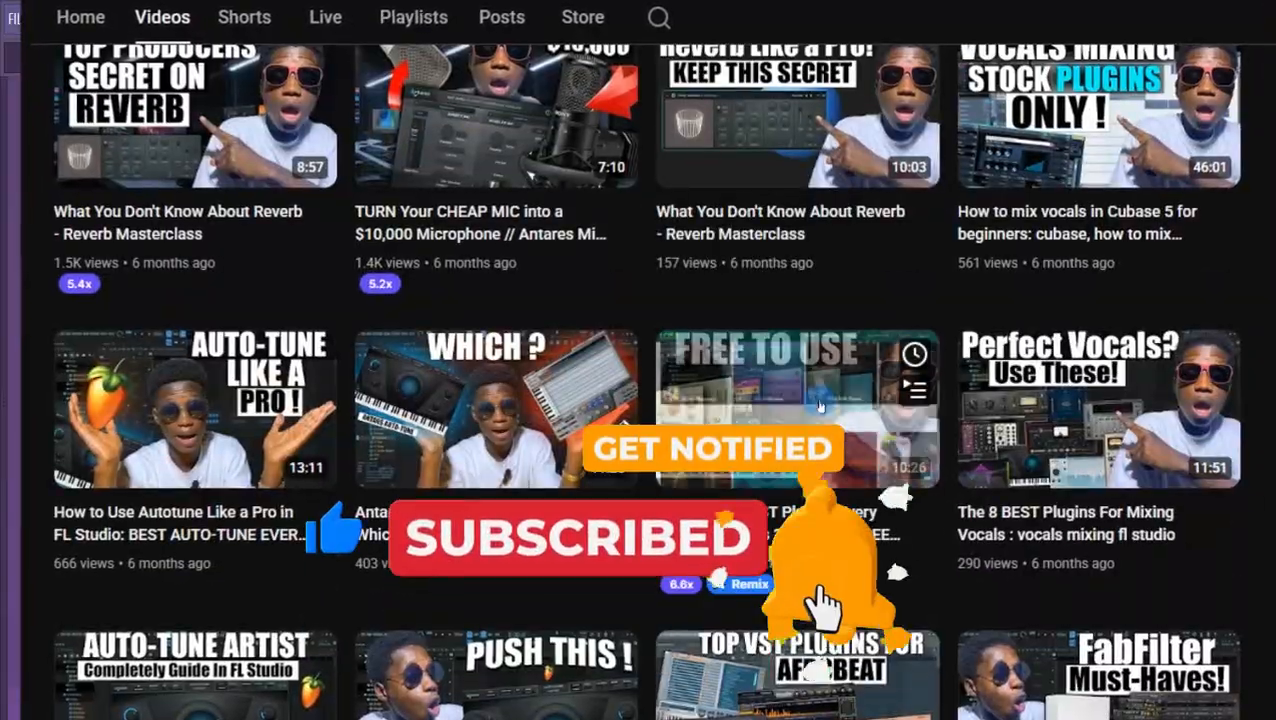
scroll(931, 538, "down", 8)
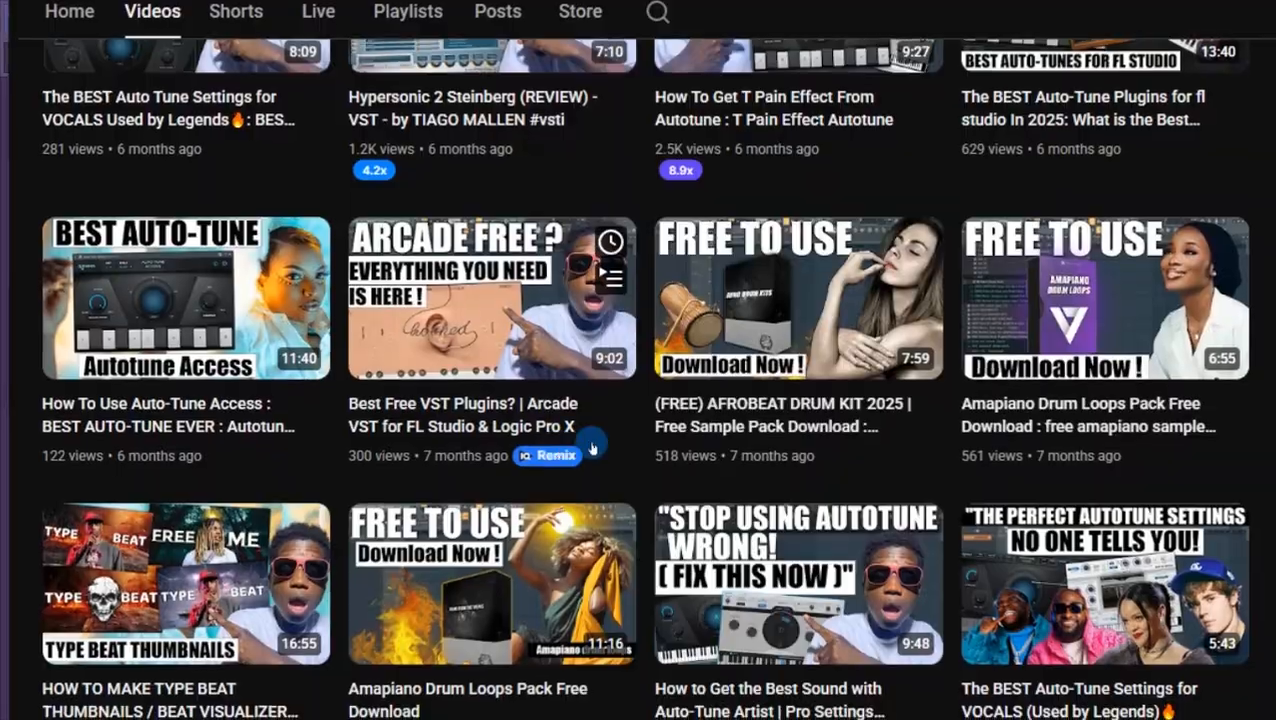
scroll(482, 604, "down", 3)
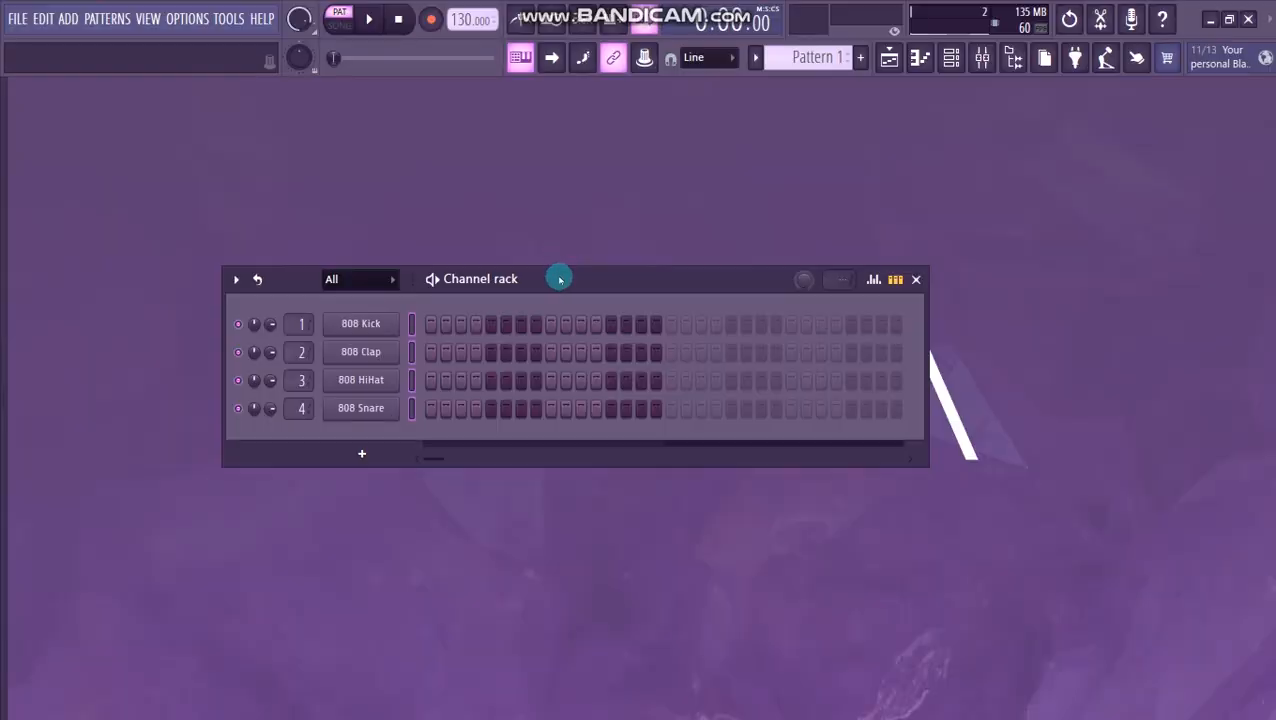
- Inspect the 808 Kick channel's sampler settings, close them, and reposition the channel rack
left_click_drag(565, 265, 569, 231)
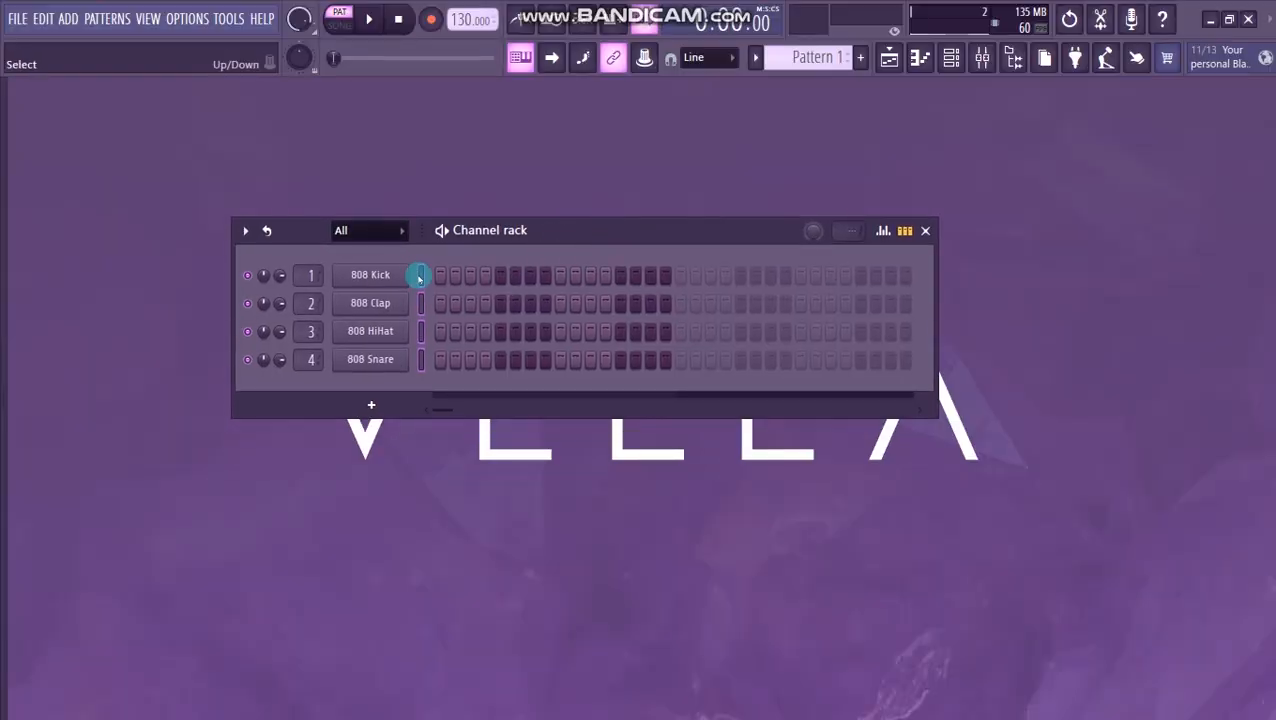
left_click(379, 276)
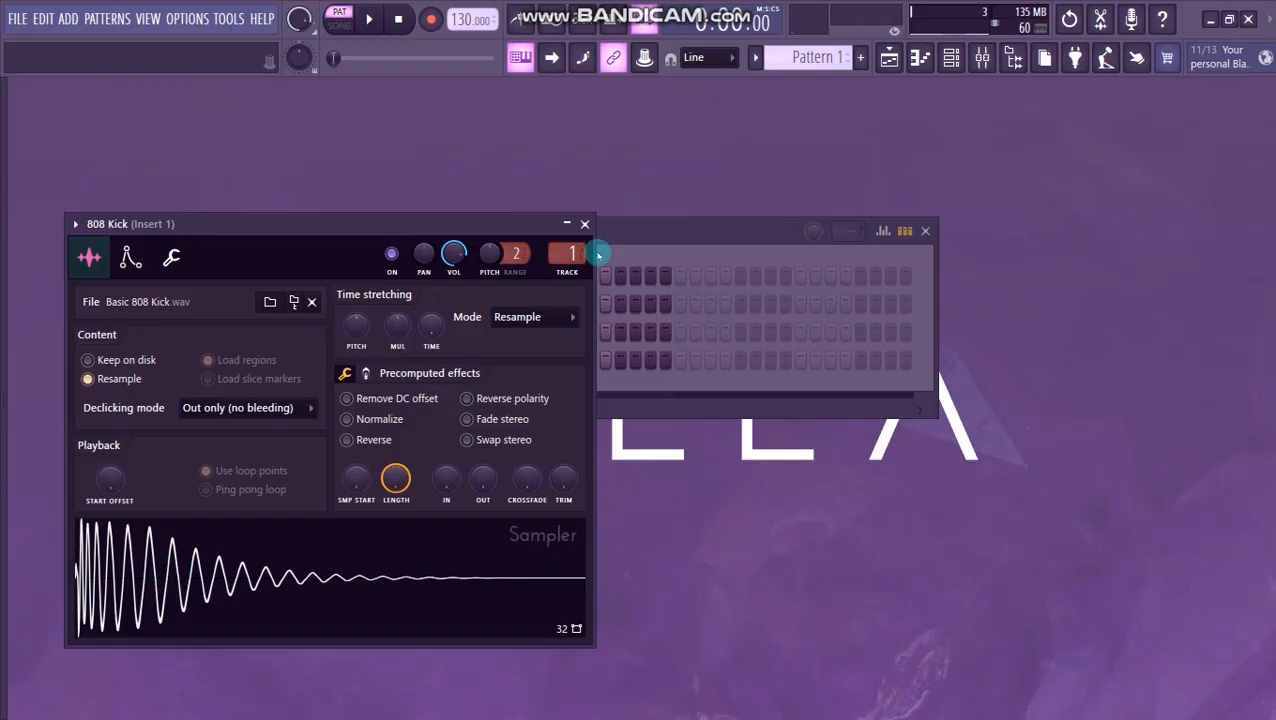
left_click(585, 226)
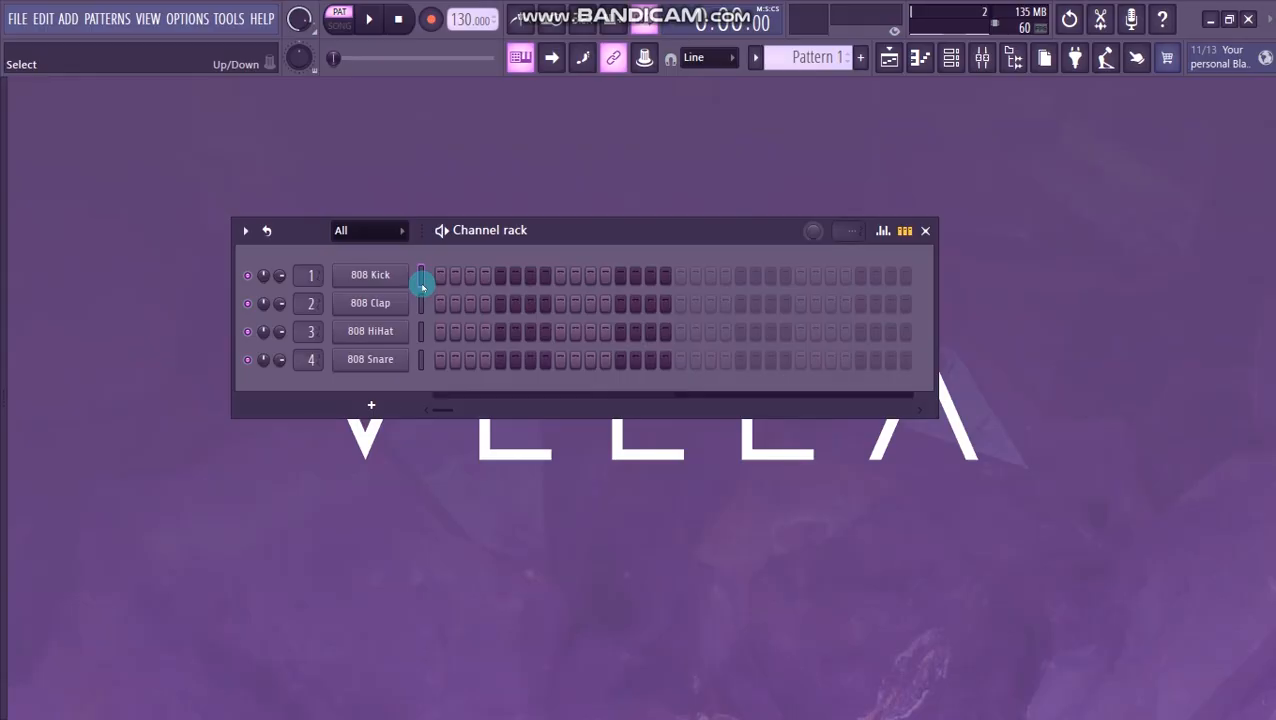
left_click_drag(546, 230, 552, 201)
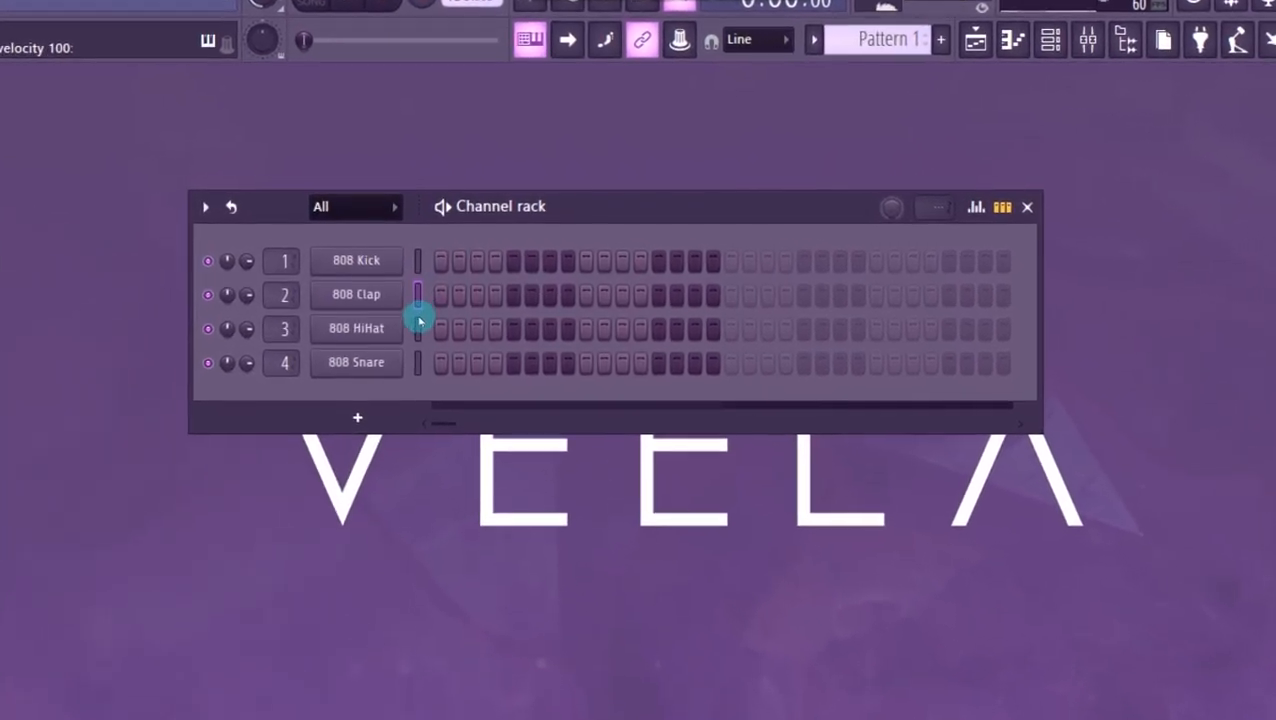
- Open the 808 Snare sampler and raise its quick fade-out to shorten the tail, resetting it once to compare the waveform
left_click(414, 379)
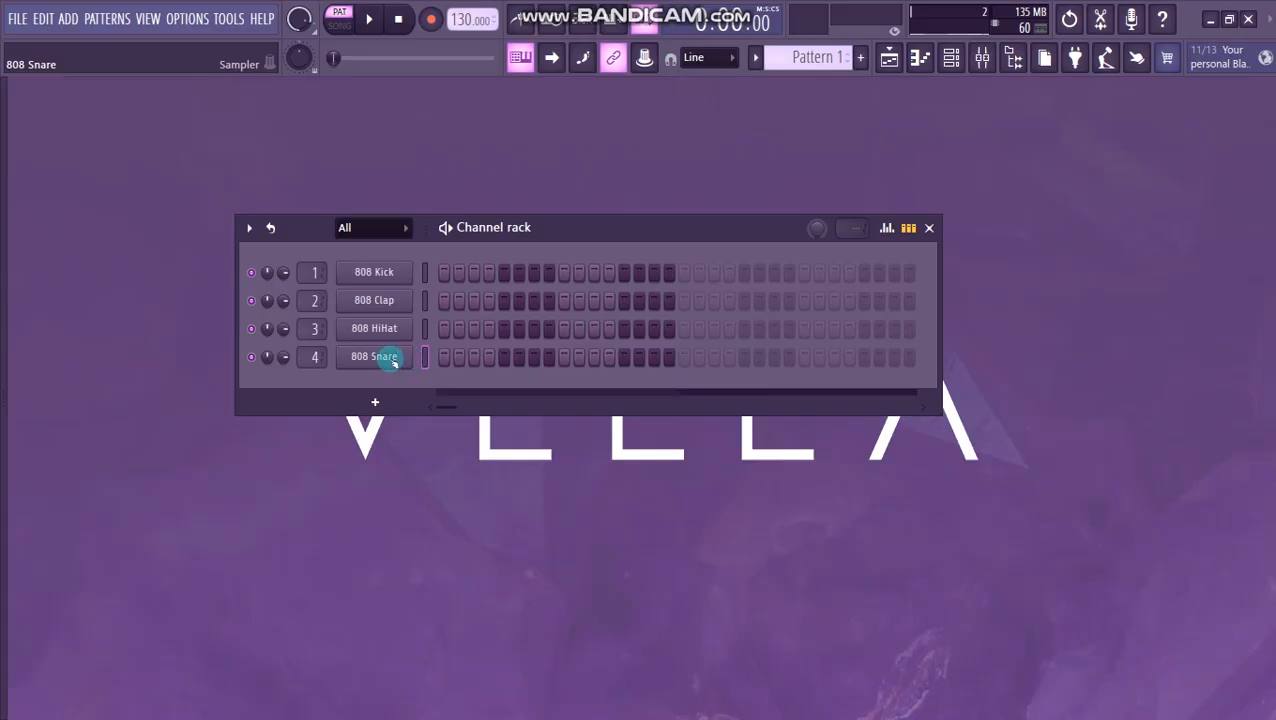
left_click(393, 362)
left_click_drag(442, 302, 623, 127)
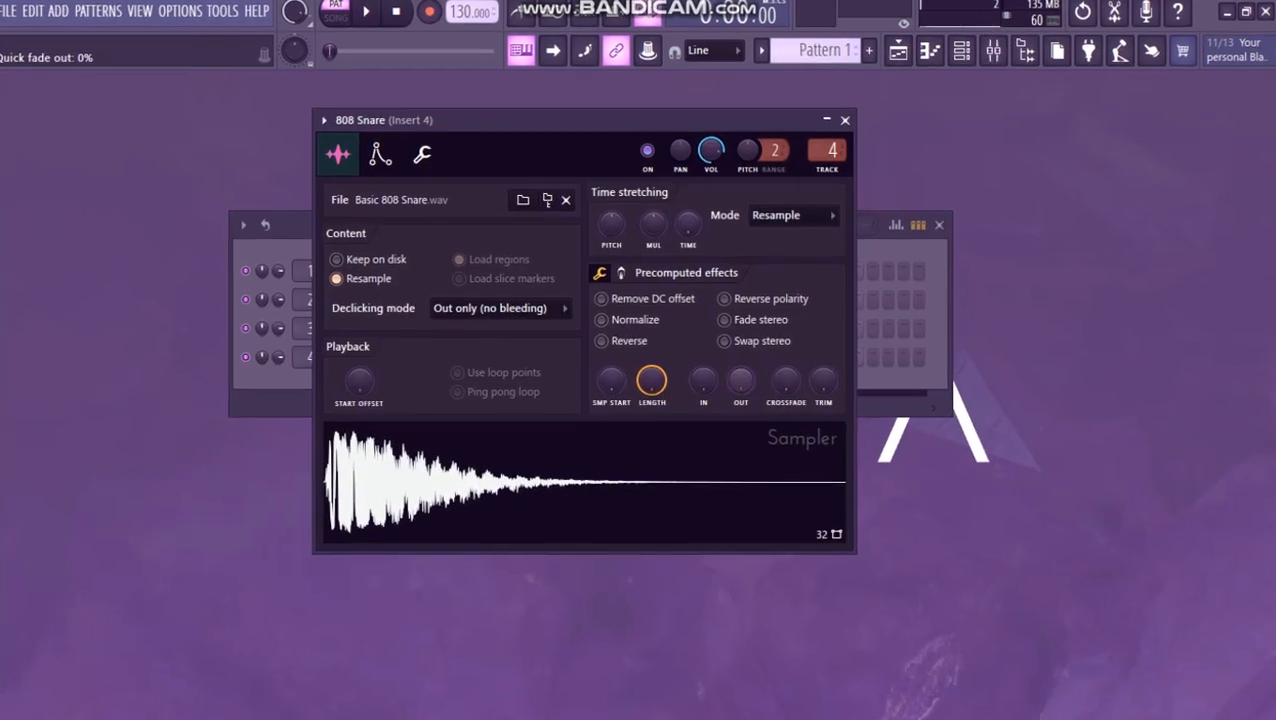
left_click_drag(735, 380, 767, 370)
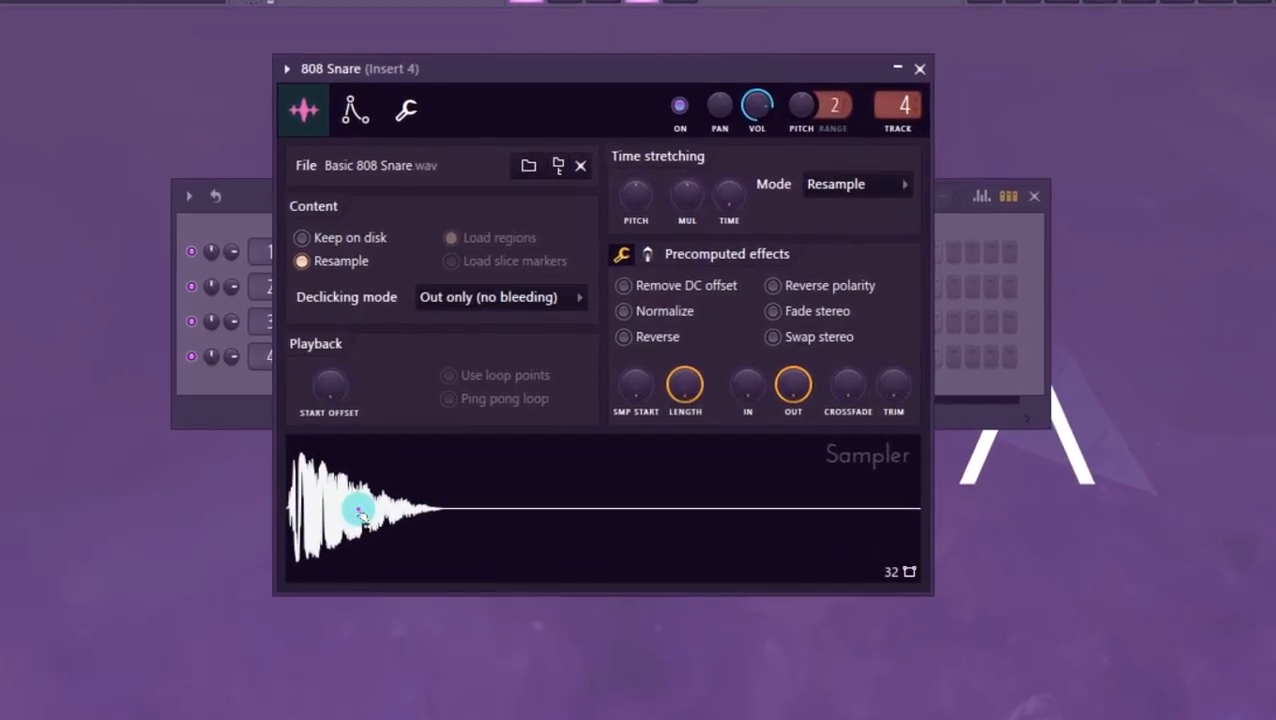
left_click_drag(800, 390, 800, 492)
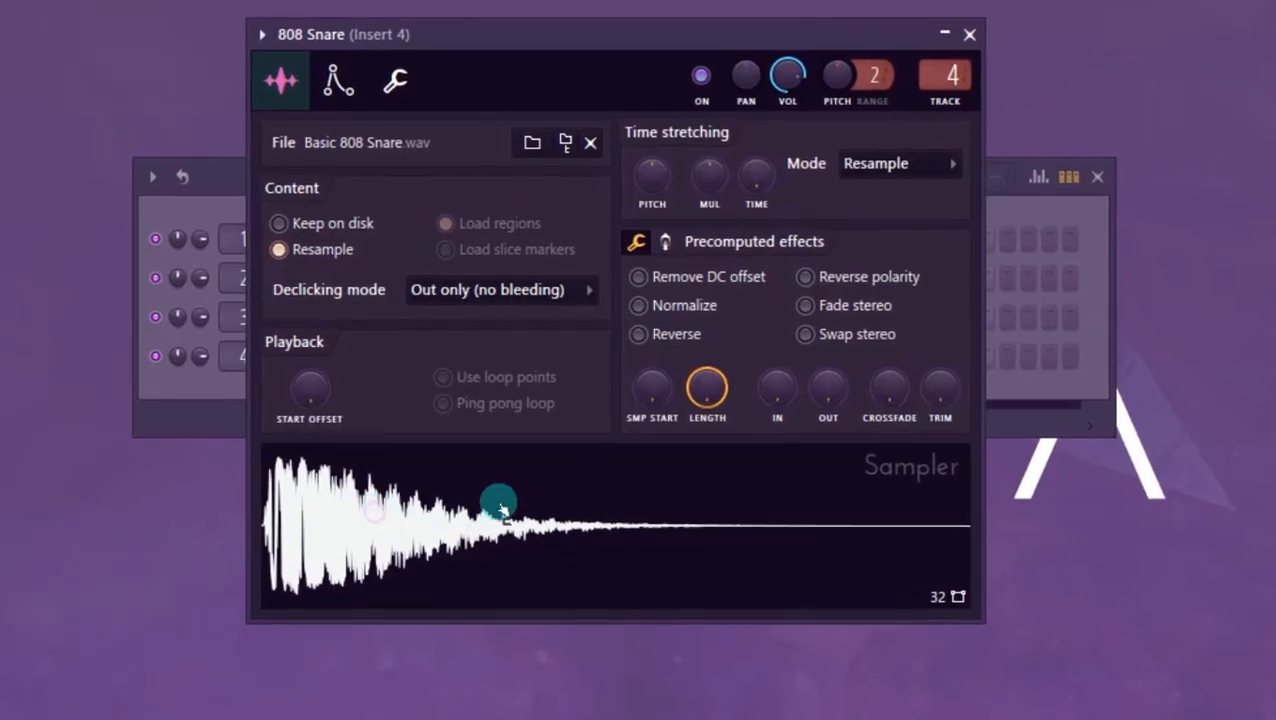
left_click_drag(819, 387, 837, 350)
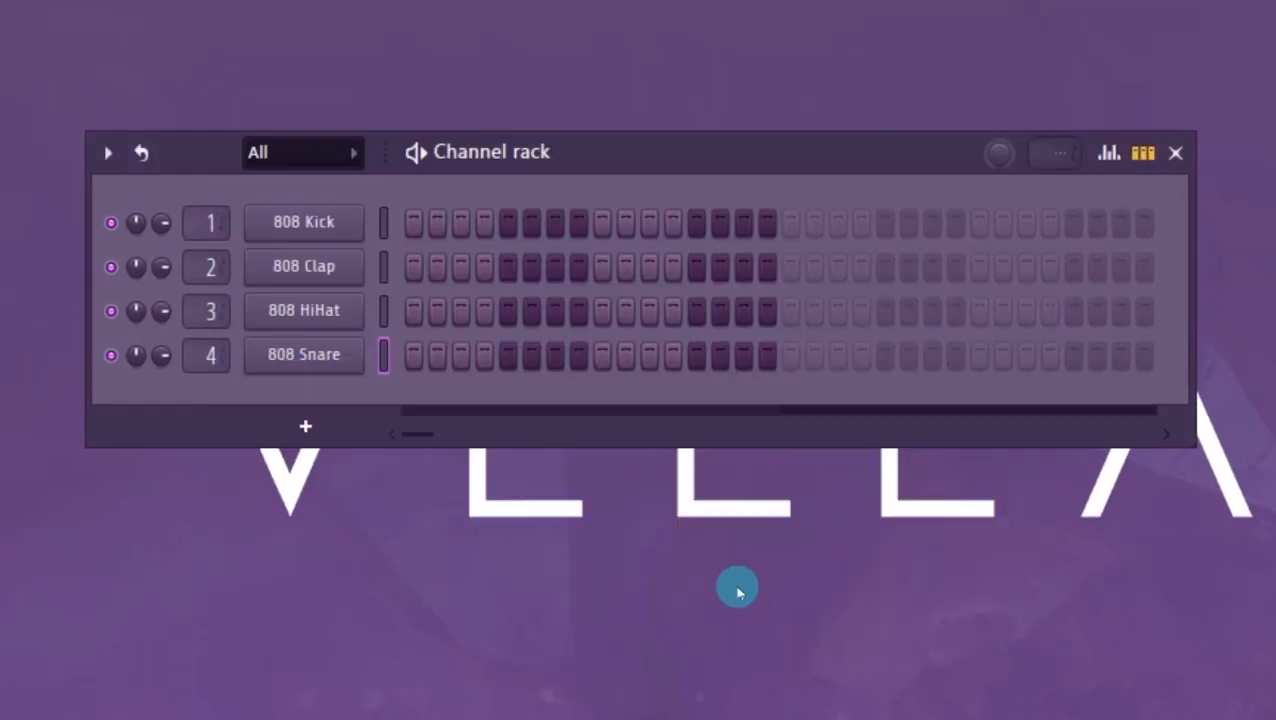
- Place a C5 snare note on beat 3 of bar 1 in the 808 Snare piano roll and duplicate it across four bars
right_click(320, 354)
left_click(474, 335)
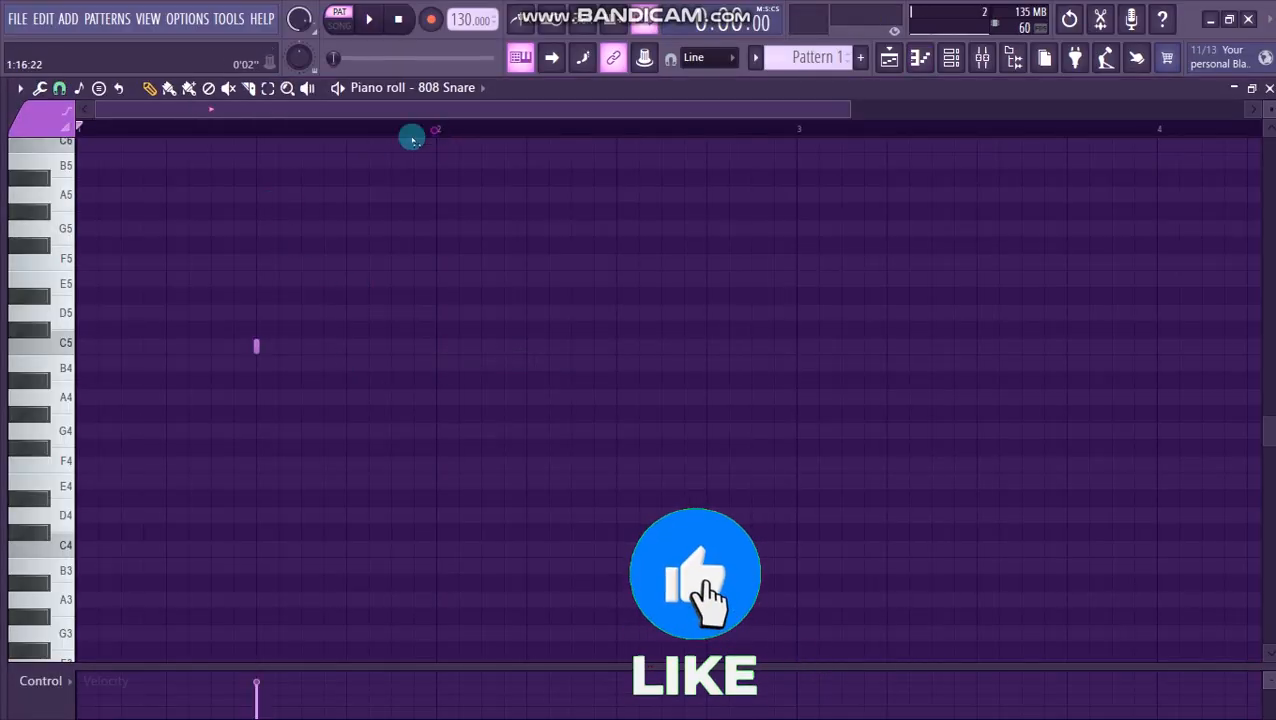
left_click_drag(410, 137, 2, 233)
key("ctrl+b")
key("ctrl+b")
key("ctrl+b")
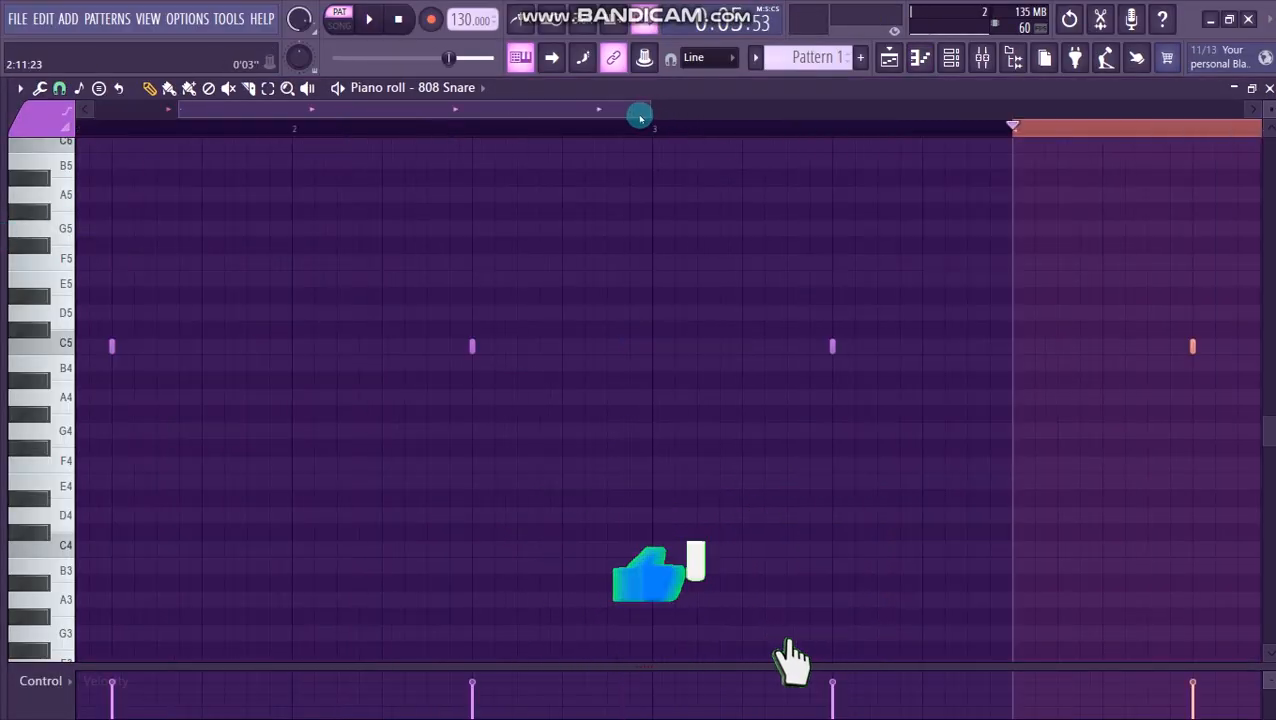
left_click_drag(176, 108, 92, 112)
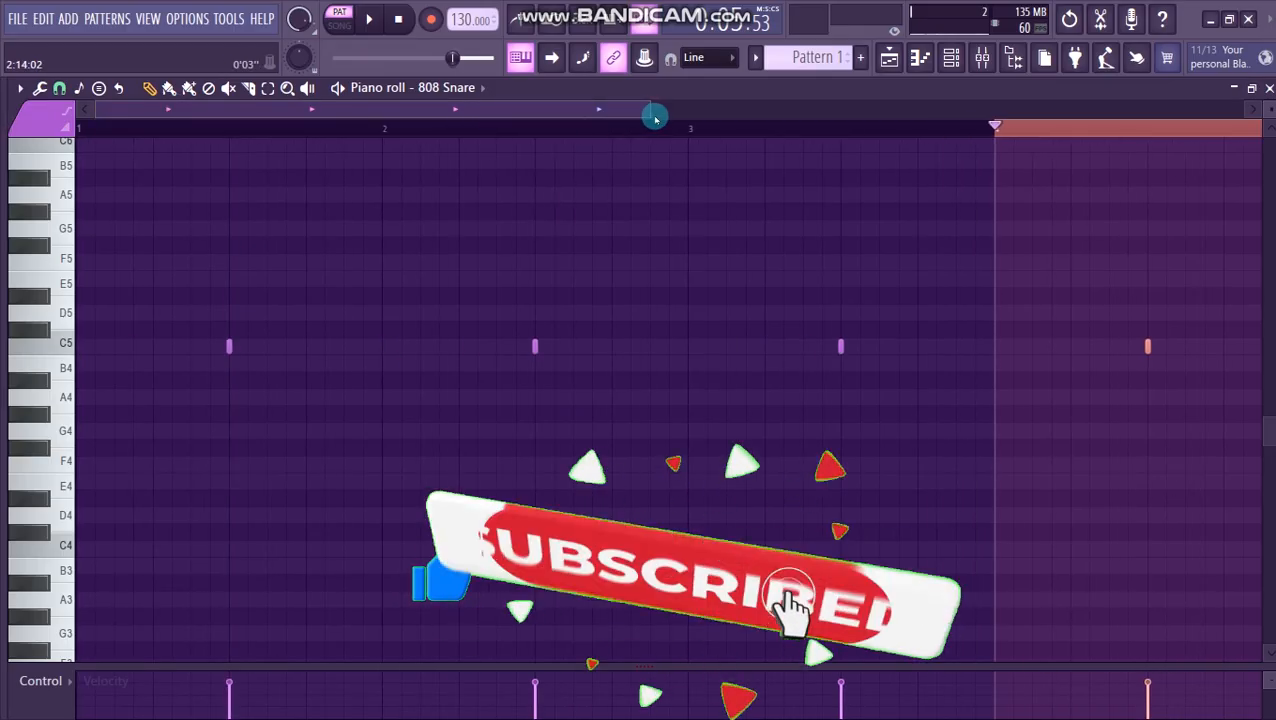
left_click_drag(648, 111, 965, 126)
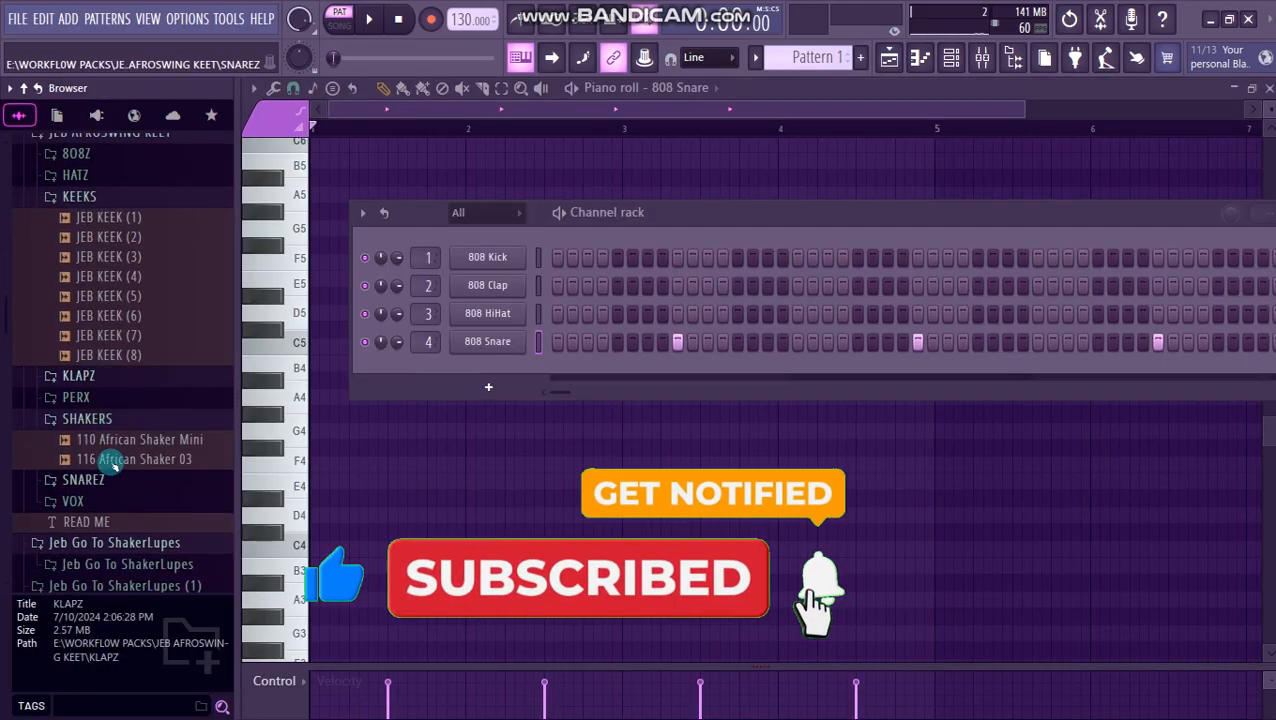
- Find JEB SNARE (3) in the browser's SNAREZ folder, preview it, and replace the 808 Snare channel's sample with it
scroll(88, 385, "down", 2)
left_click(101, 390)
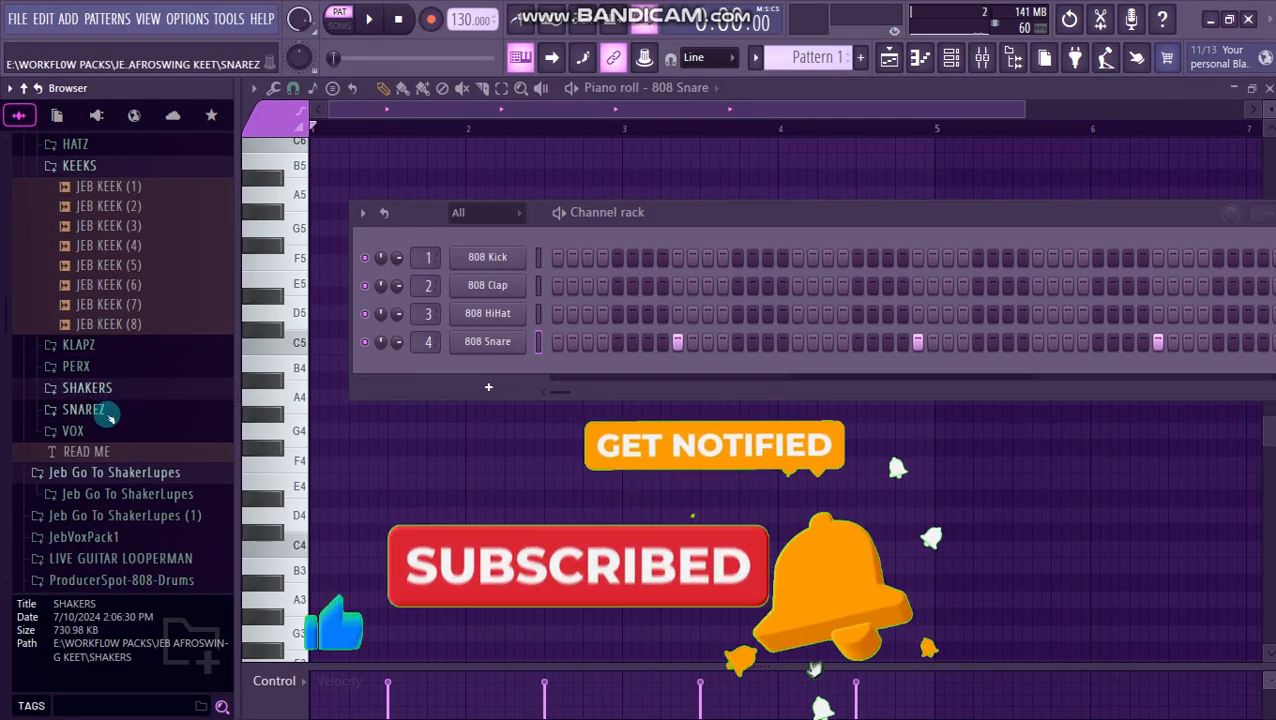
left_click(94, 409)
left_click(97, 406)
left_click(105, 444)
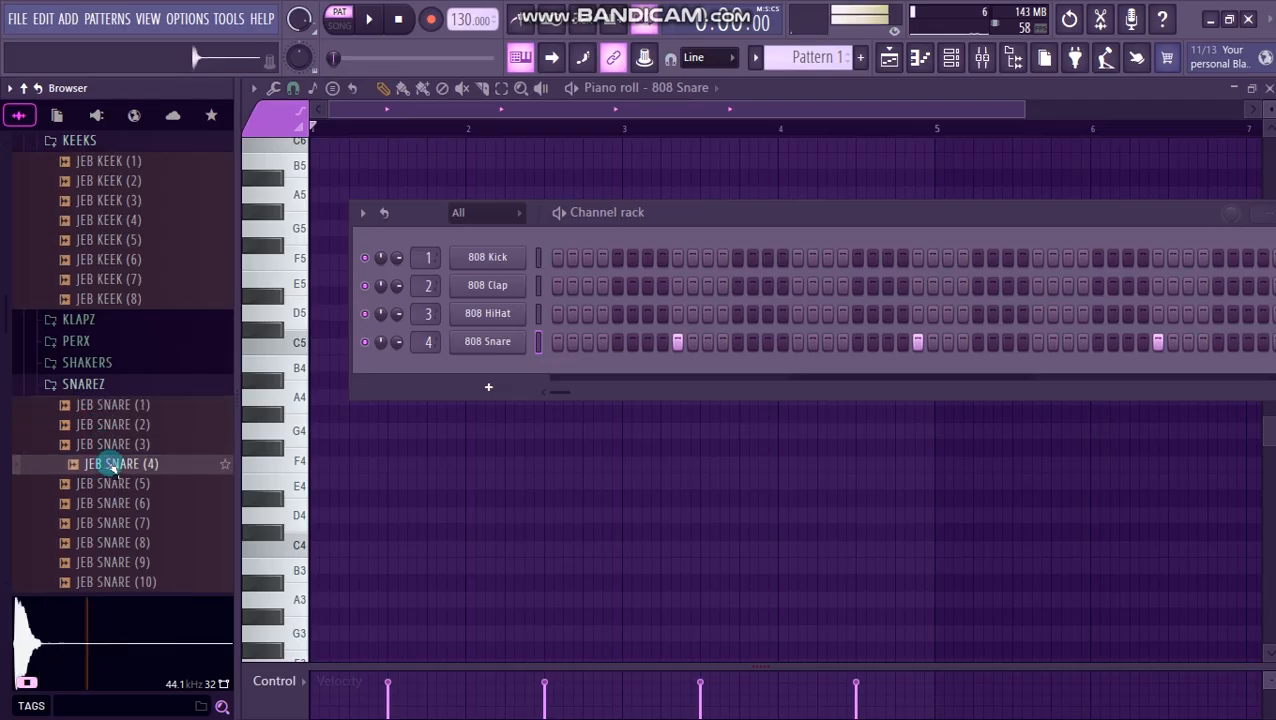
left_click_drag(105, 447, 486, 343)
- Enable Normalize in the JEB SNARE (3) channel's sampler settings, audition the sample, and close the settings
left_click_drag(632, 212, 573, 183)
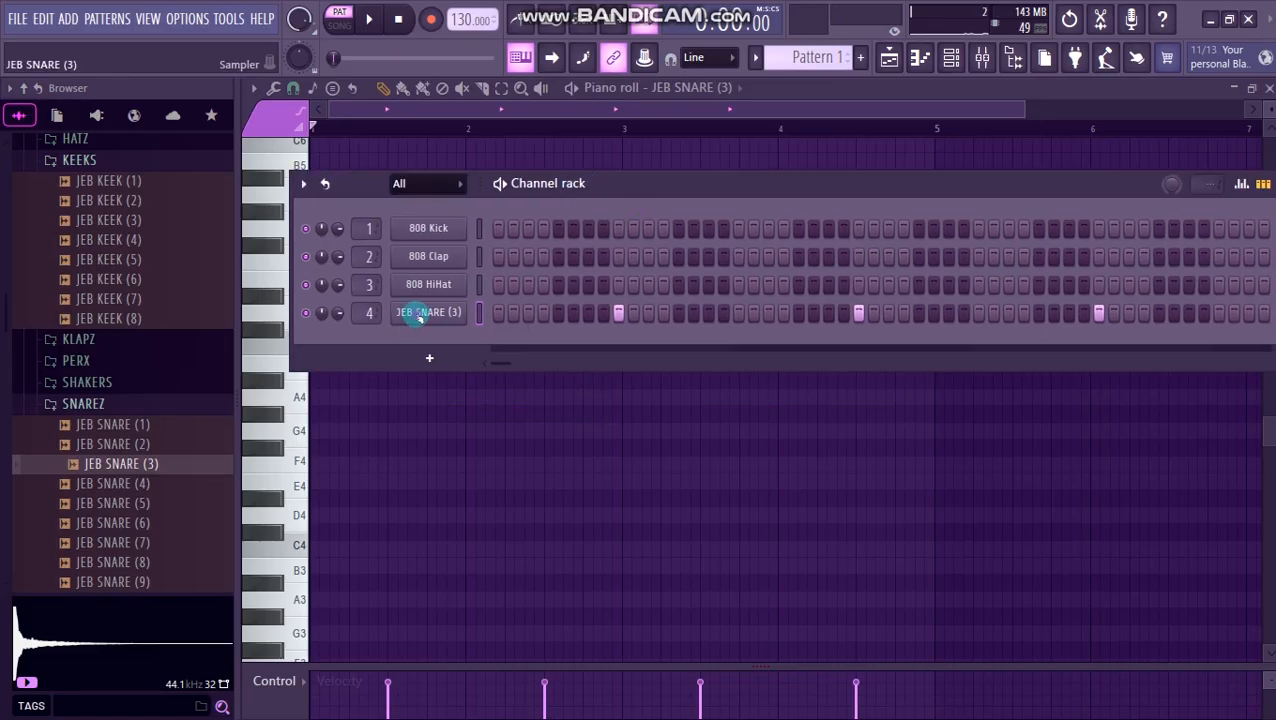
left_click(420, 314)
key("alt+F8")
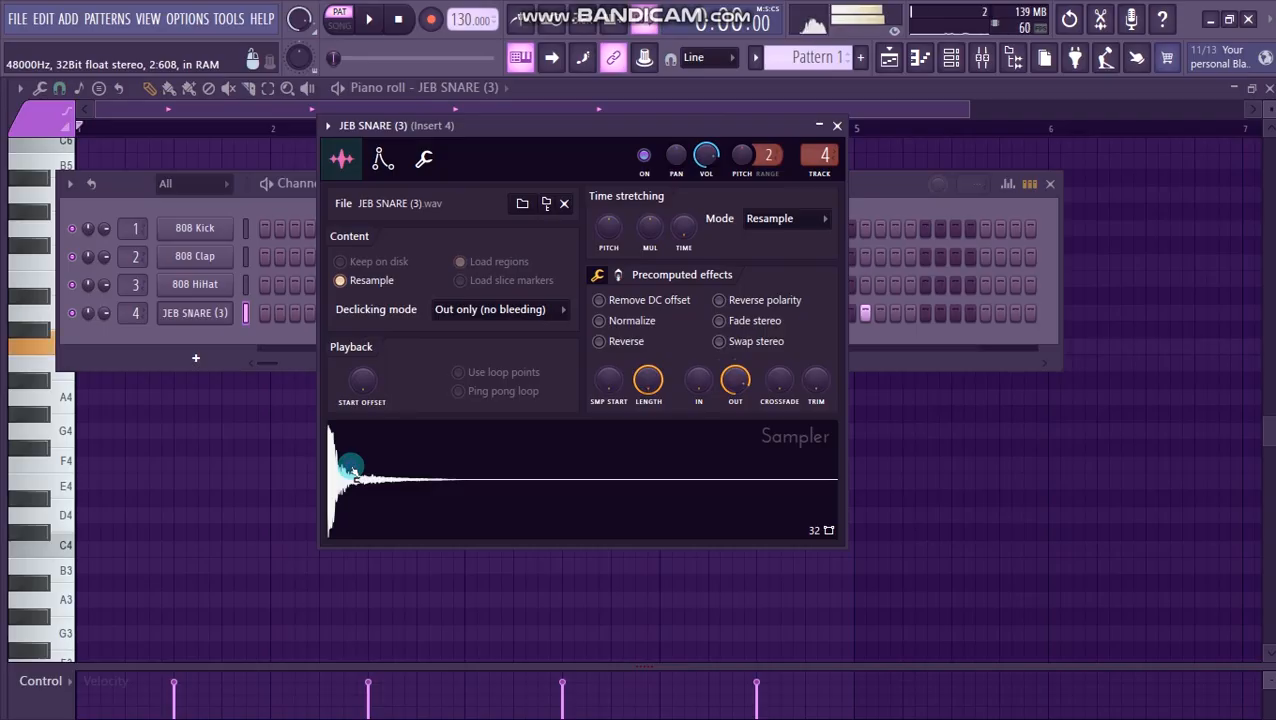
left_click(377, 472)
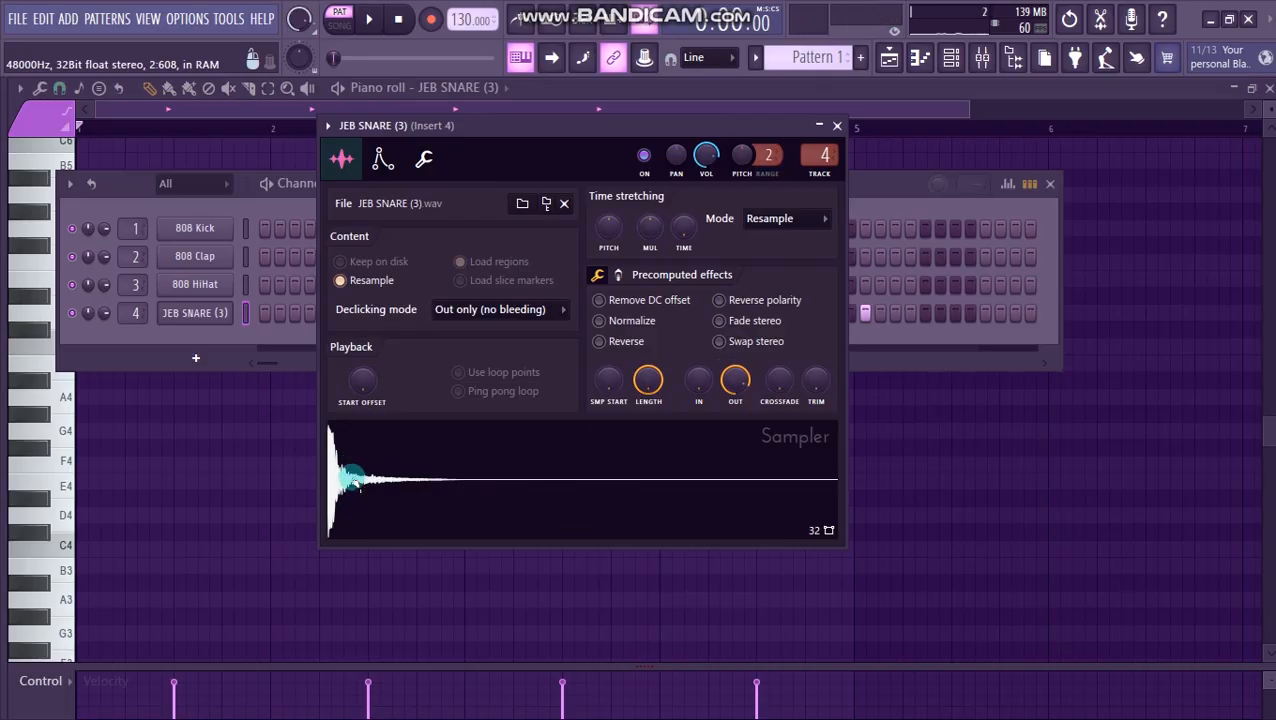
left_click(600, 322)
left_click(349, 495)
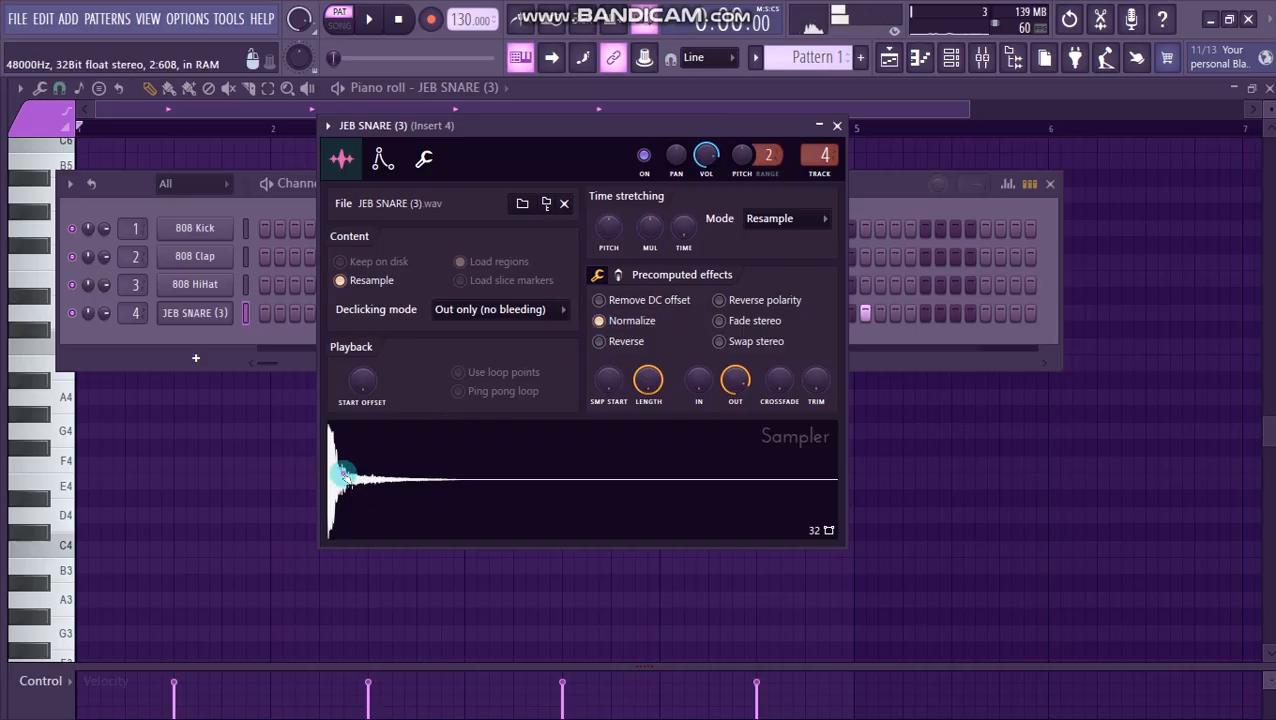
left_click(837, 125)
- Play the pattern and set the JEB SNARE (3) quick fade-out to 0% to hear the full tail
left_click_drag(464, 205, 496, 240)
key("space")
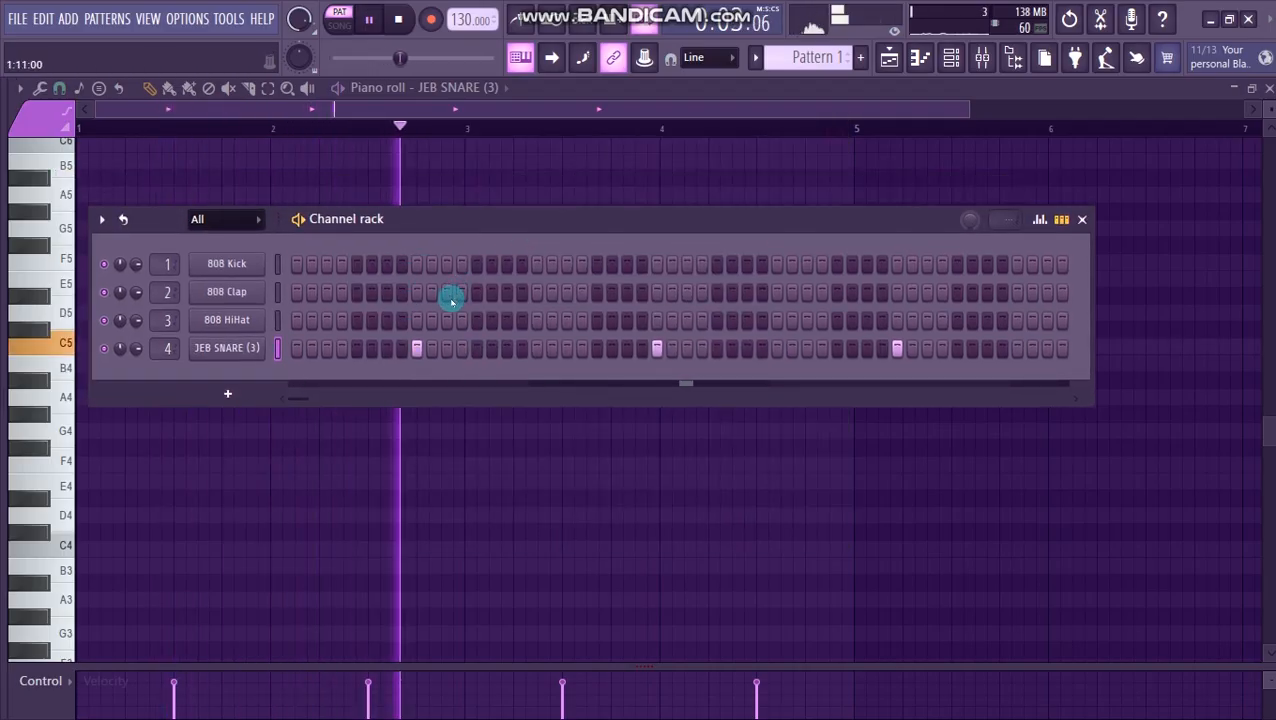
left_click(250, 348)
left_click_drag(735, 381, 735, 490)
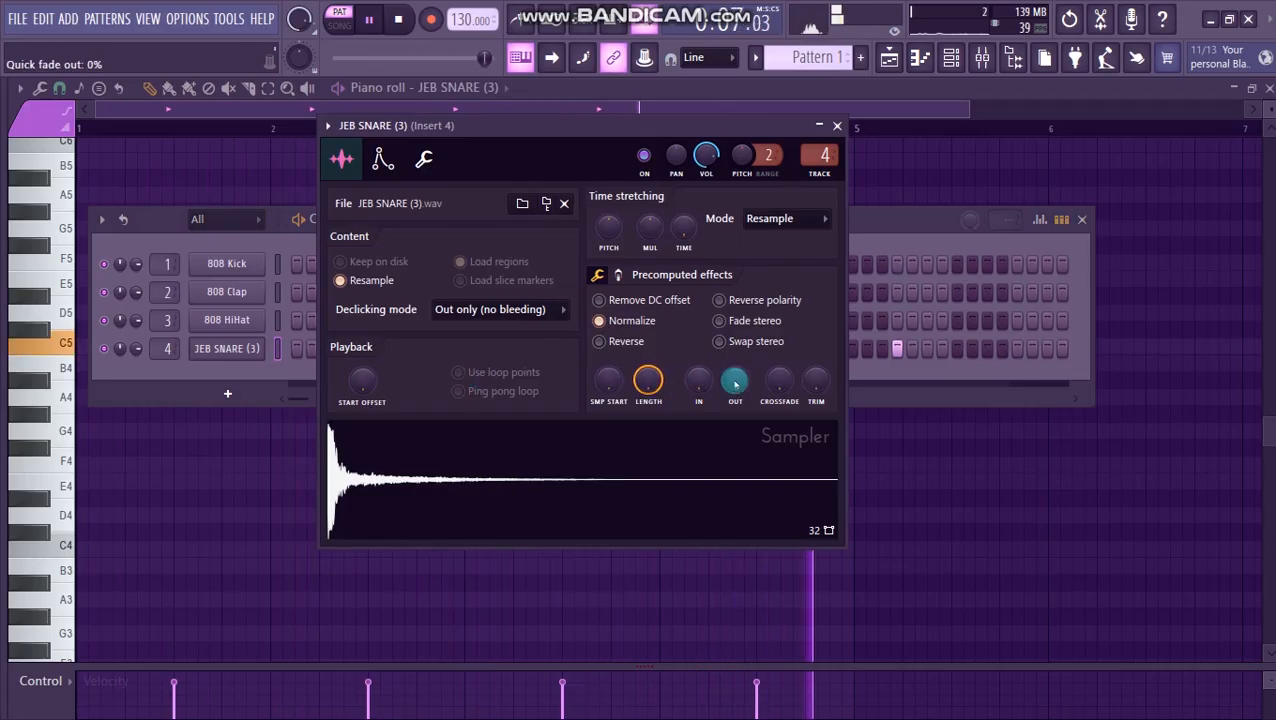
key("space")
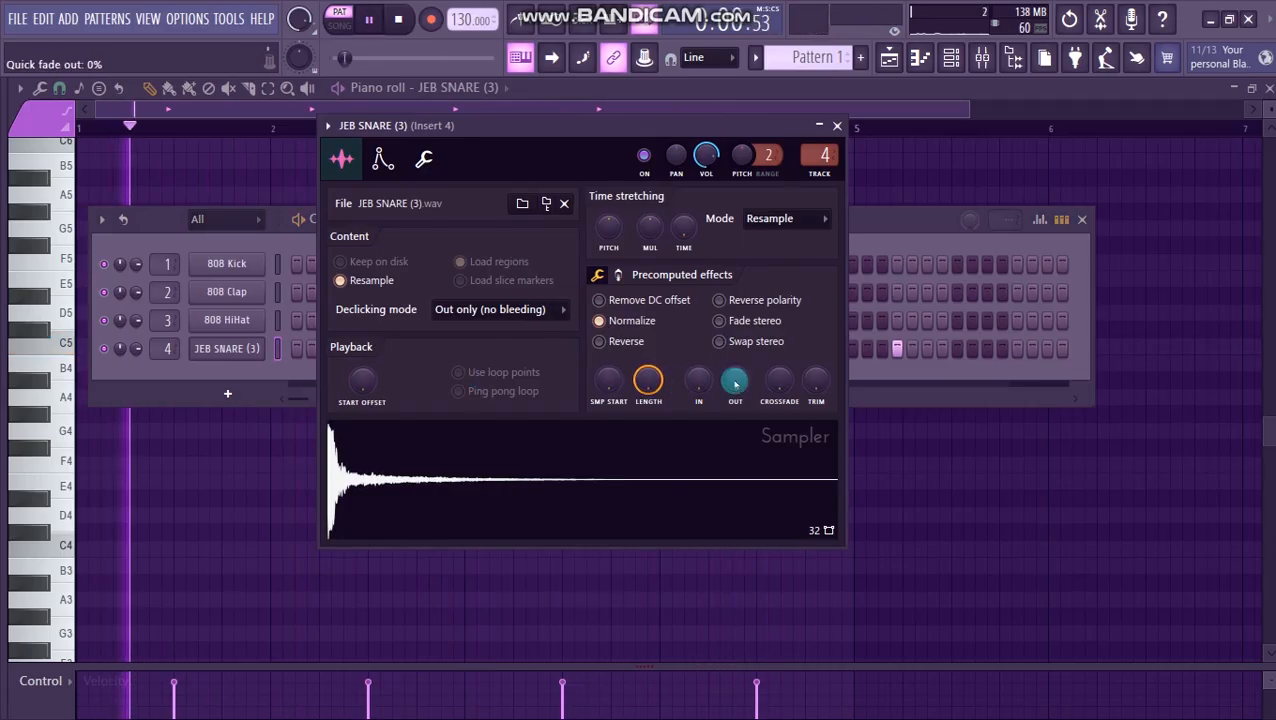
key("space")
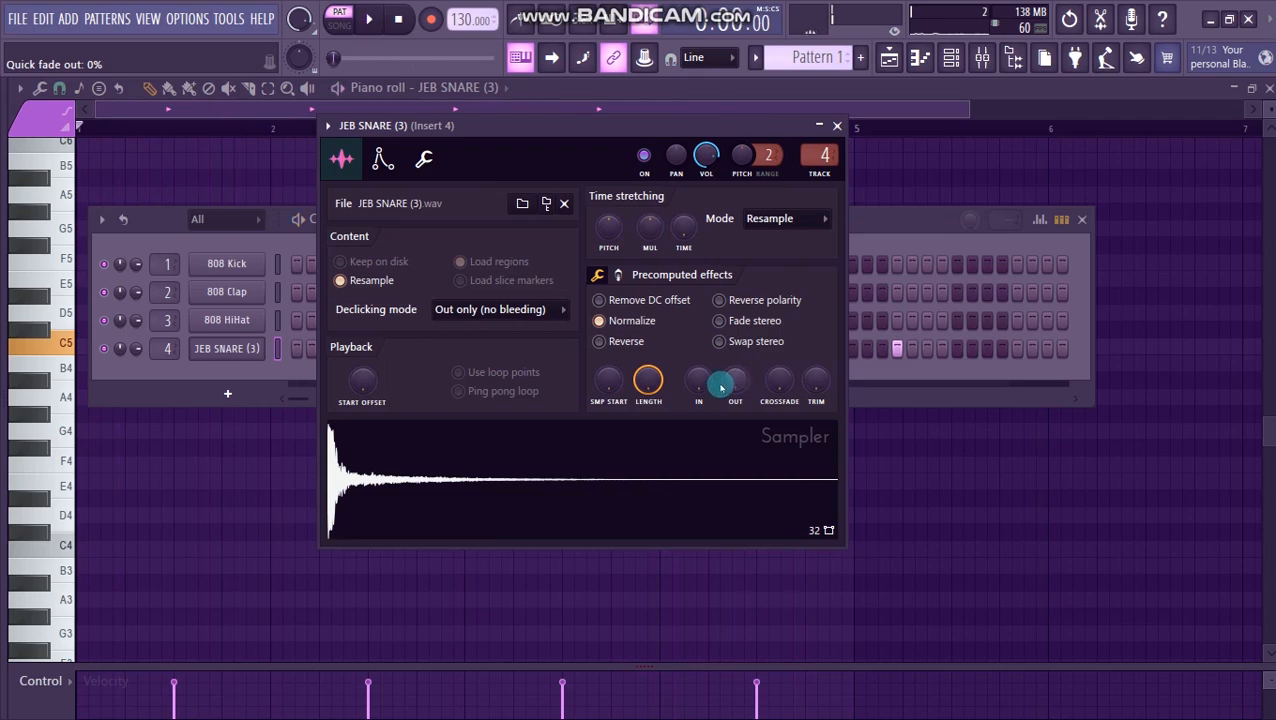
- Raise the JEB SNARE (3) quick fade-out during playback to shorten its tail, and stop the pattern
key("space")
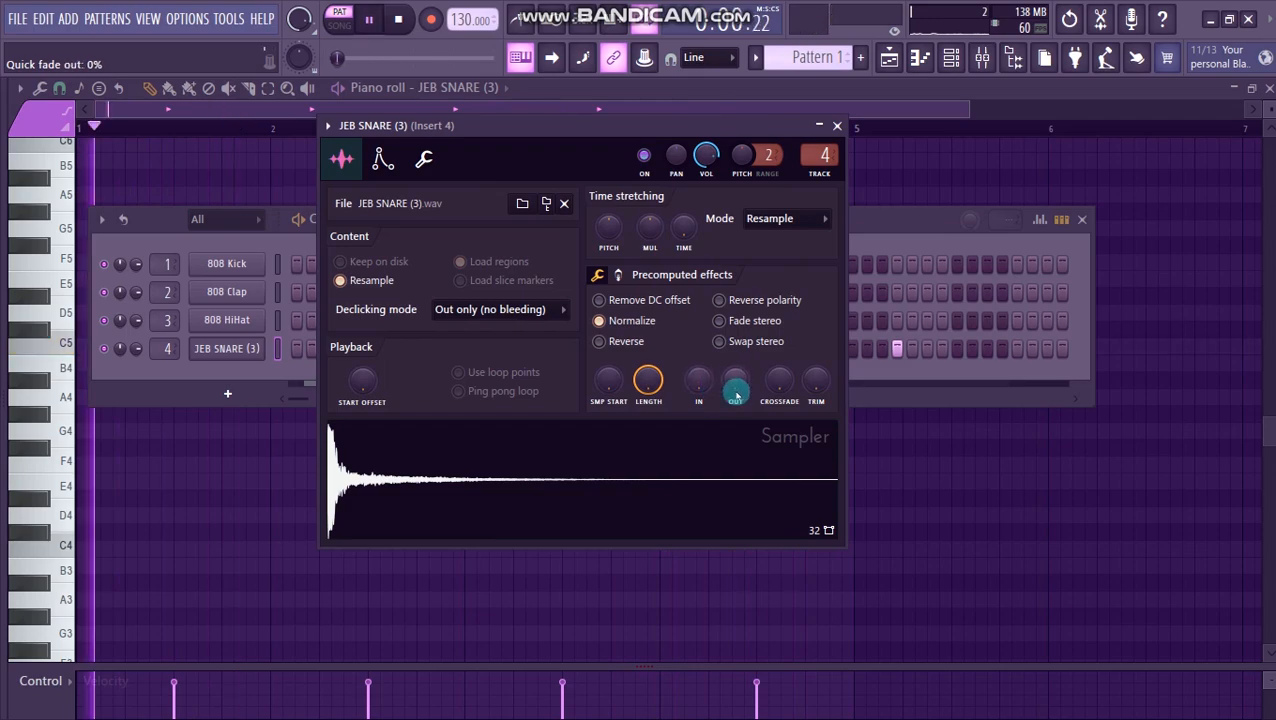
left_click_drag(735, 381, 735, 280)
key("space")
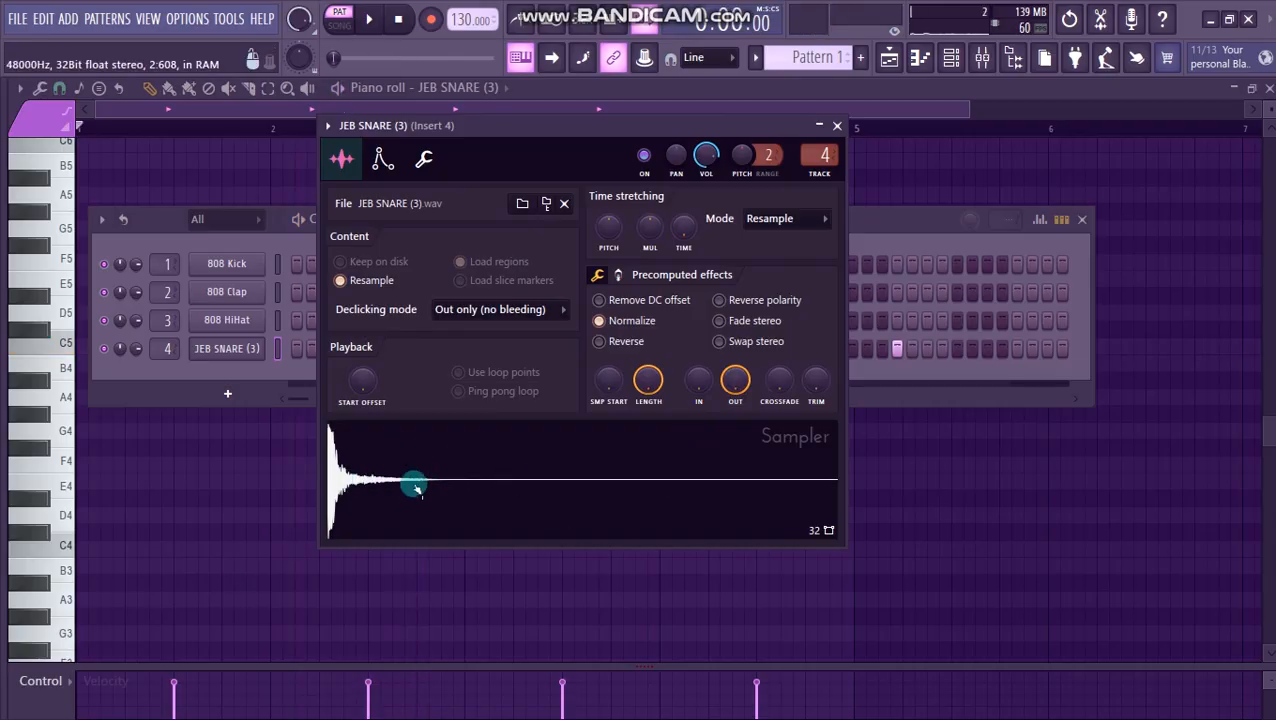
- Set the JEB SNARE (3) quick fade-out to 100%, close its settings, and play the pattern briefly
left_click_drag(735, 381, 735, 382)
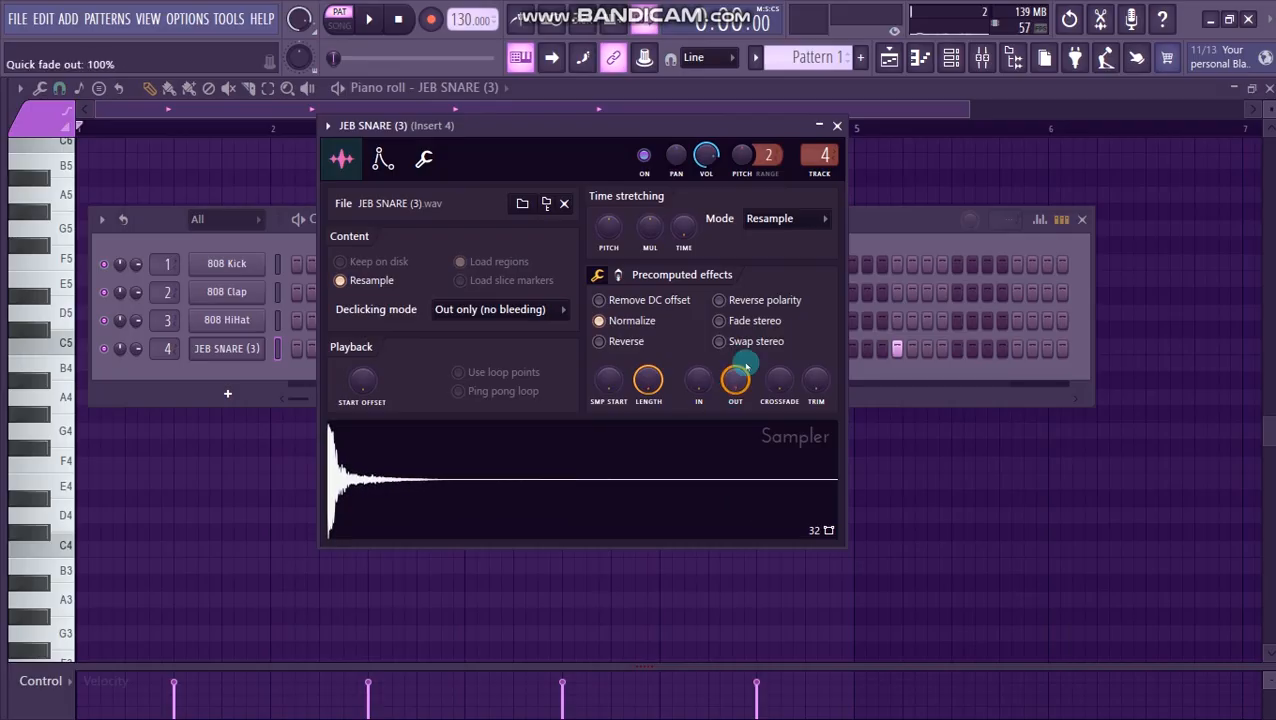
left_click(833, 126)
key("space")
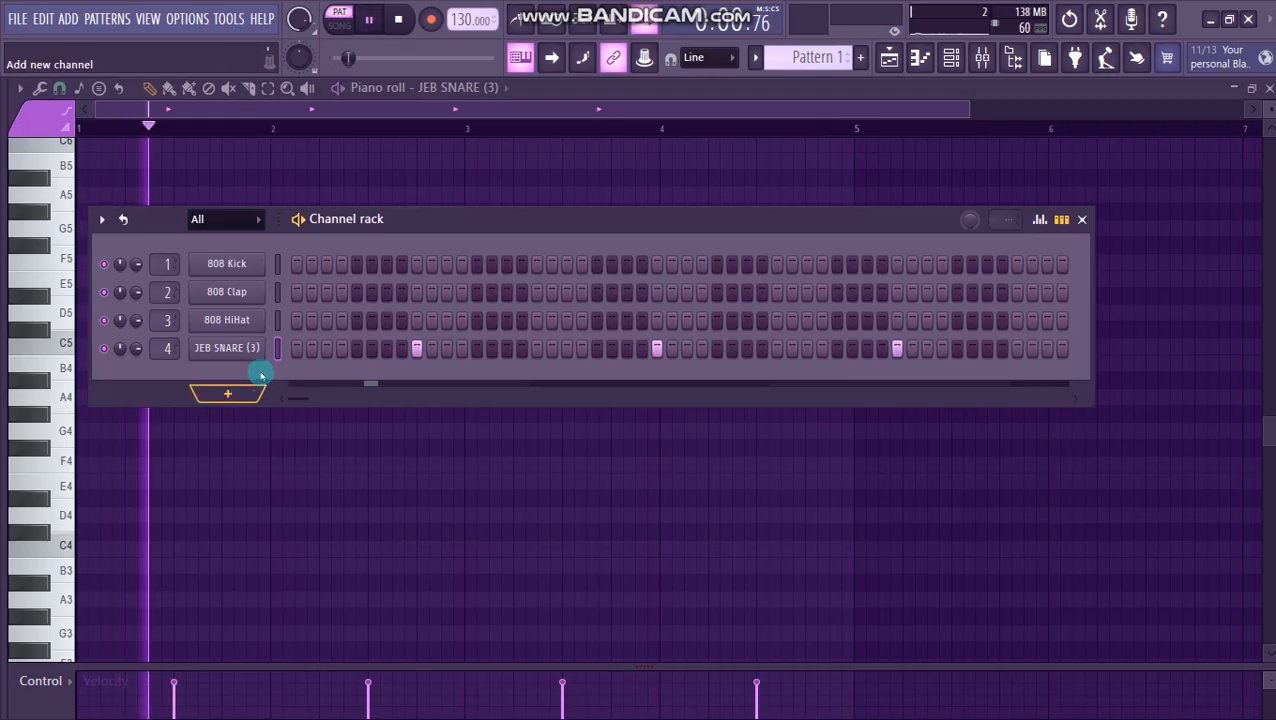
key("space")
- Normalize the 808 HiHat sample and shorten it with the quick fade-out, comparing against 0% before restoring the fade
left_click(233, 338)
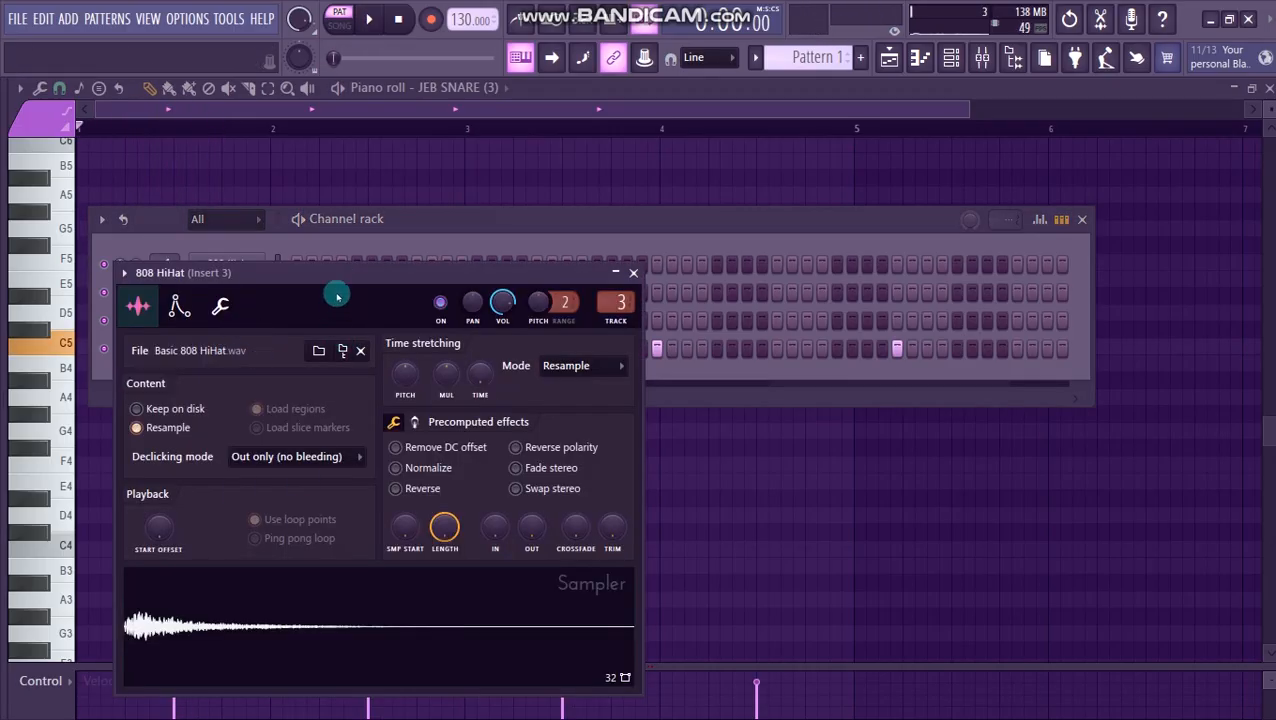
left_click_drag(336, 291, 408, 191)
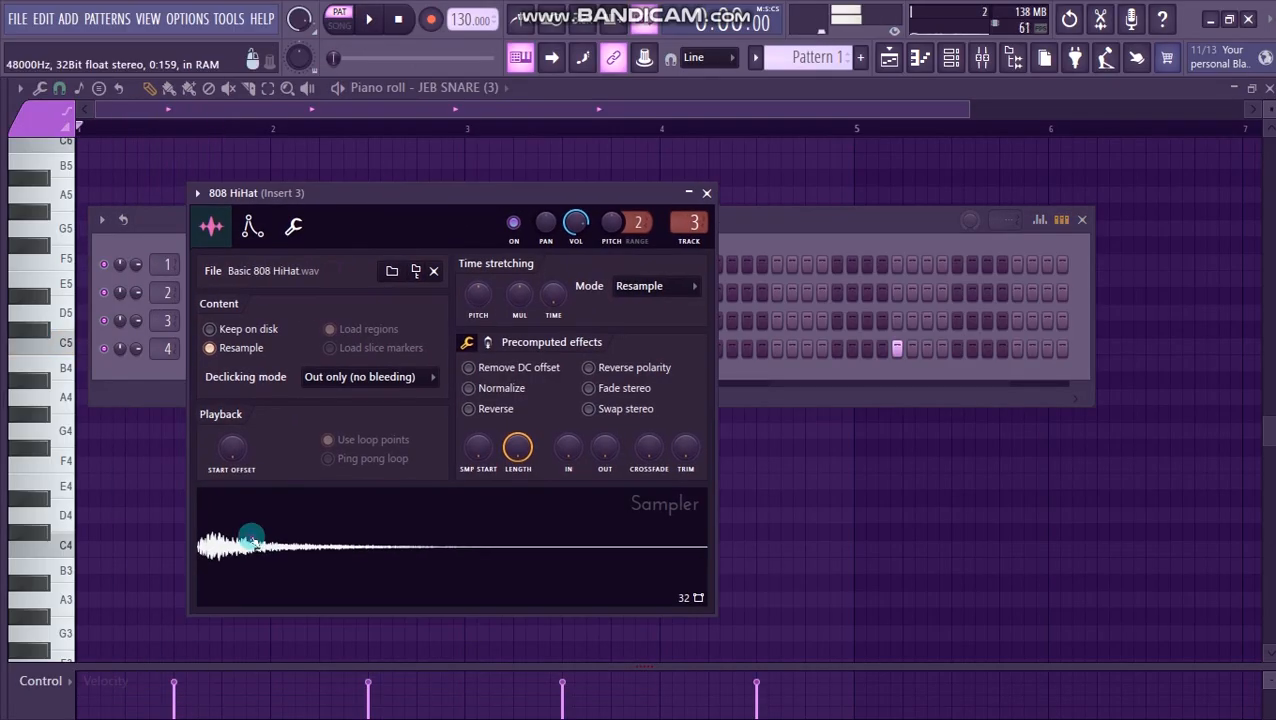
left_click(472, 389)
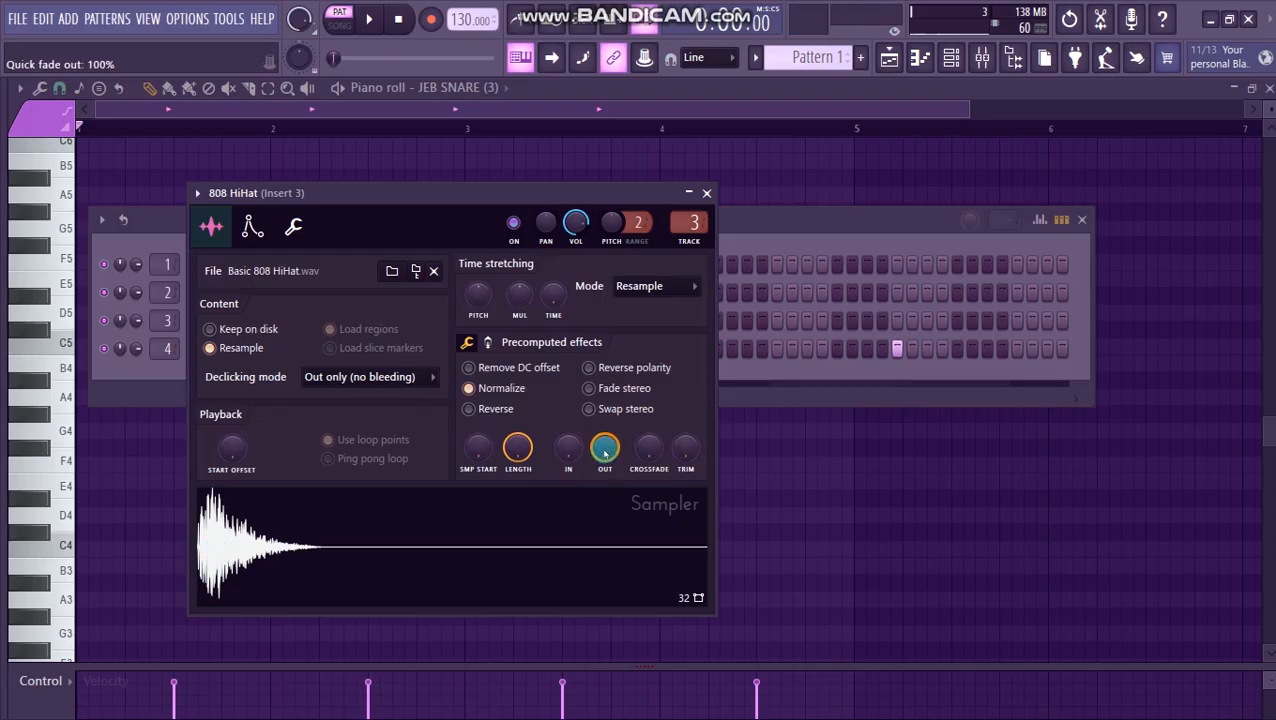
left_click_drag(605, 448, 605, 475)
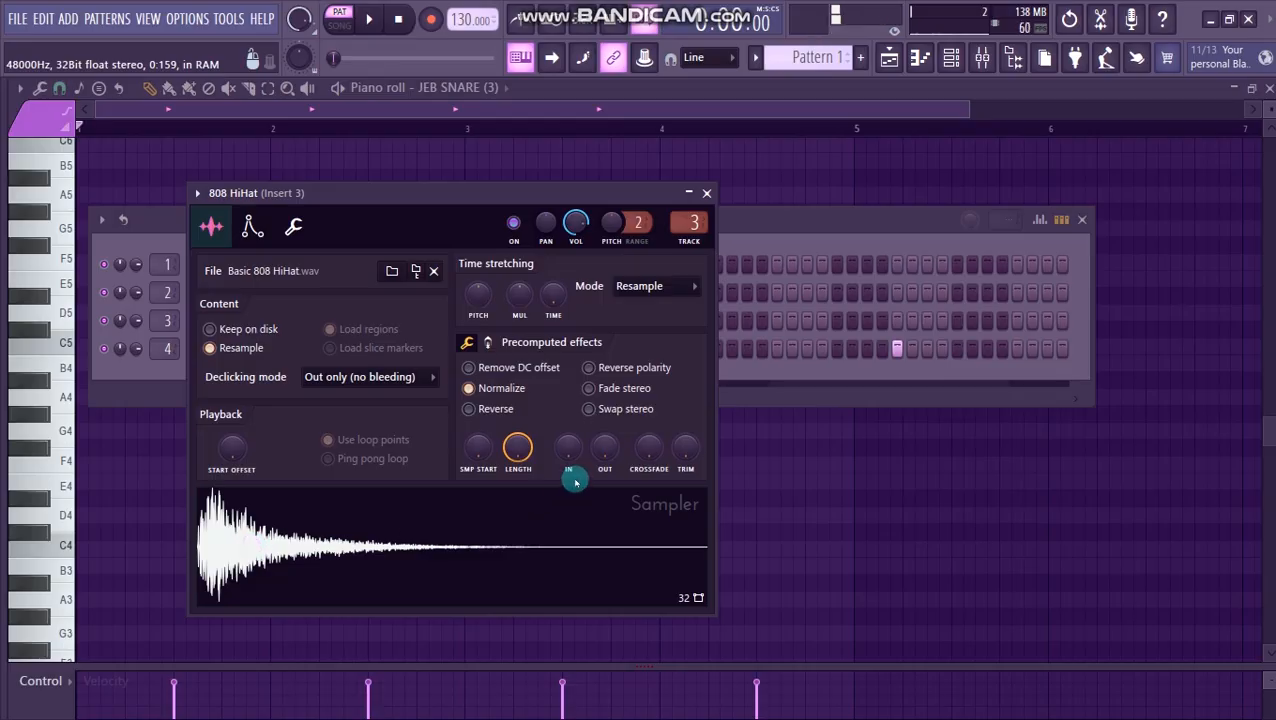
left_click_drag(605, 452, 605, 424)
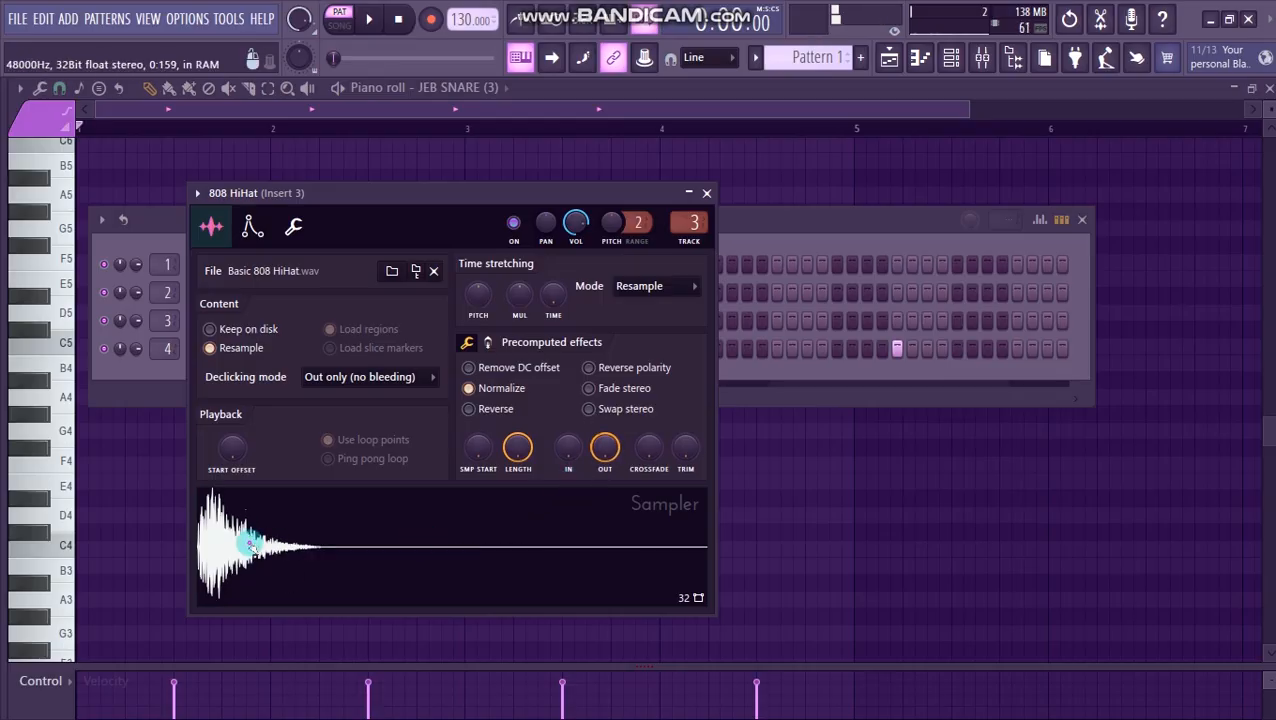
left_click(706, 193)
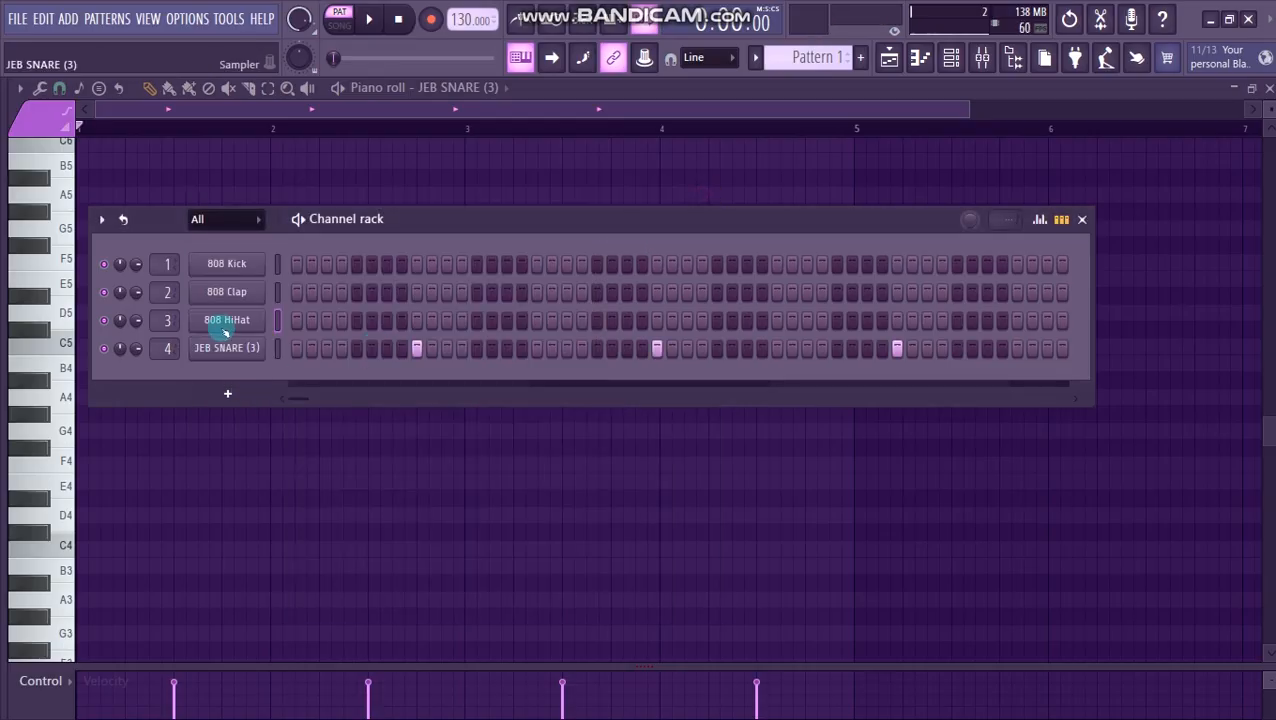
- Fill the 808 HiHat channel on every 2 steps and play the pattern
right_click(226, 324)
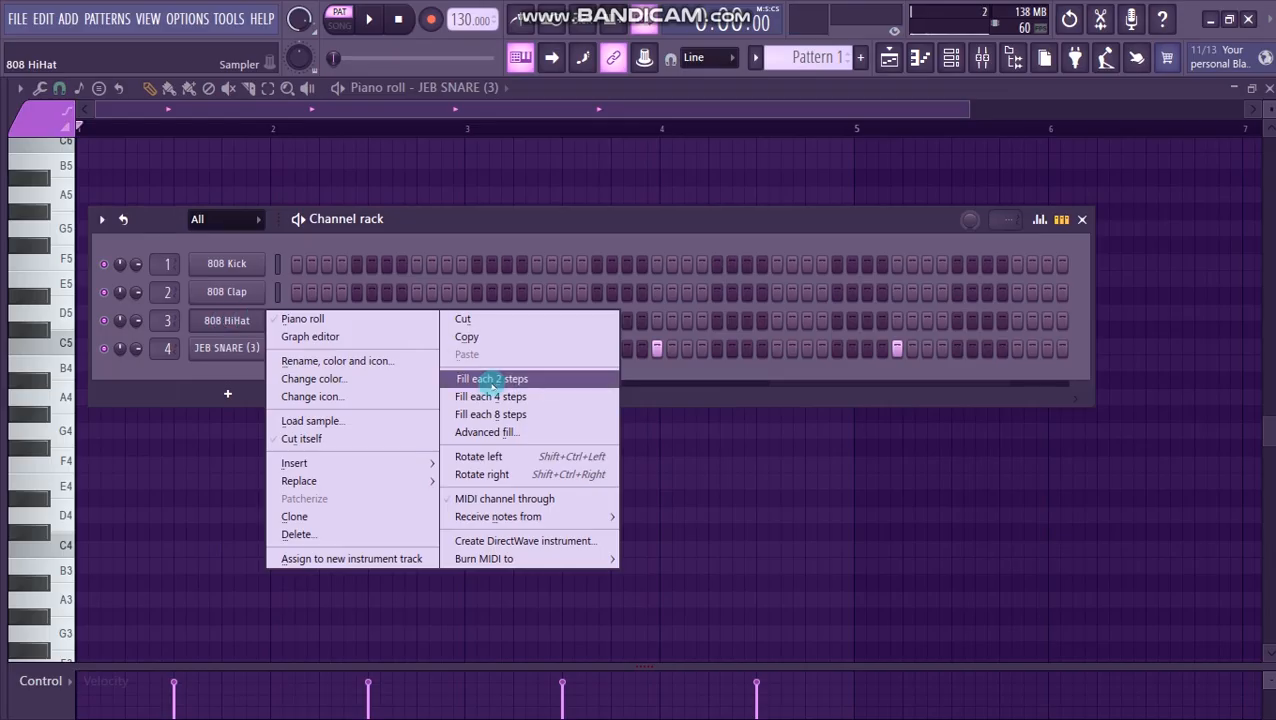
left_click(493, 379)
key("space")
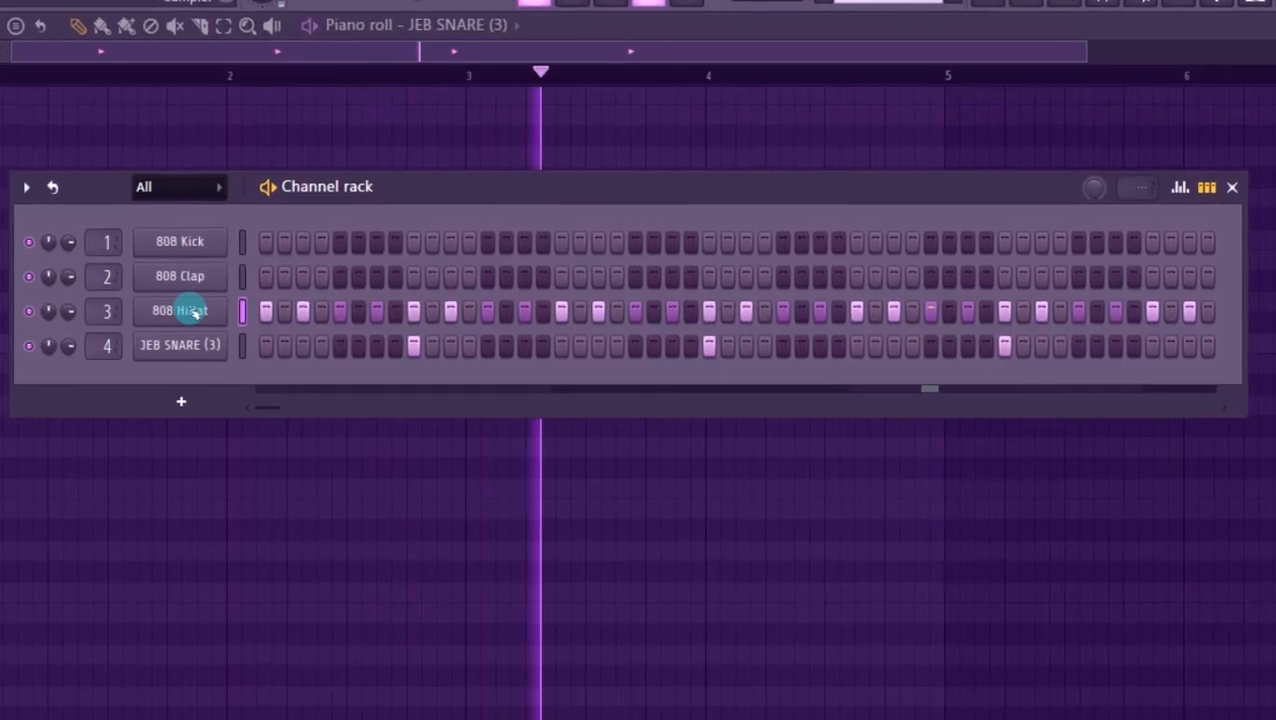
key("space")
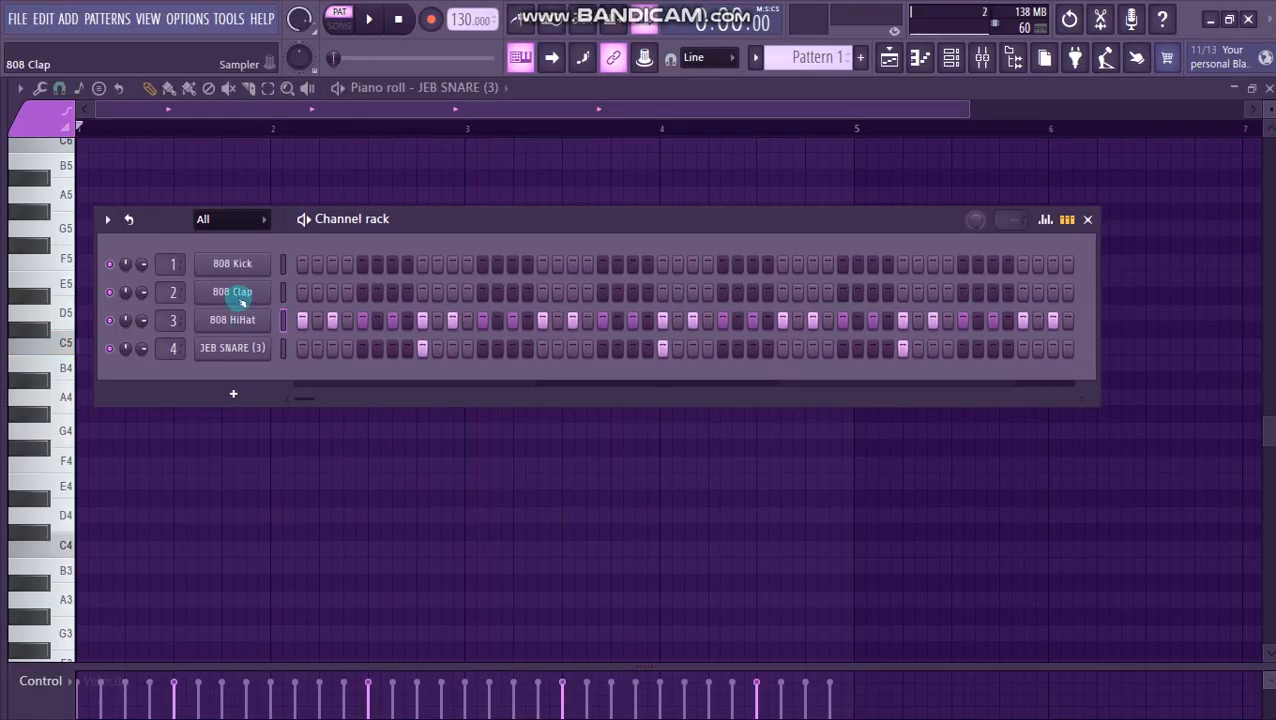
- Add an 808 Clap hit on step 15, check it in playback, and duplicate its first bar three times to fill four bars
key("space")
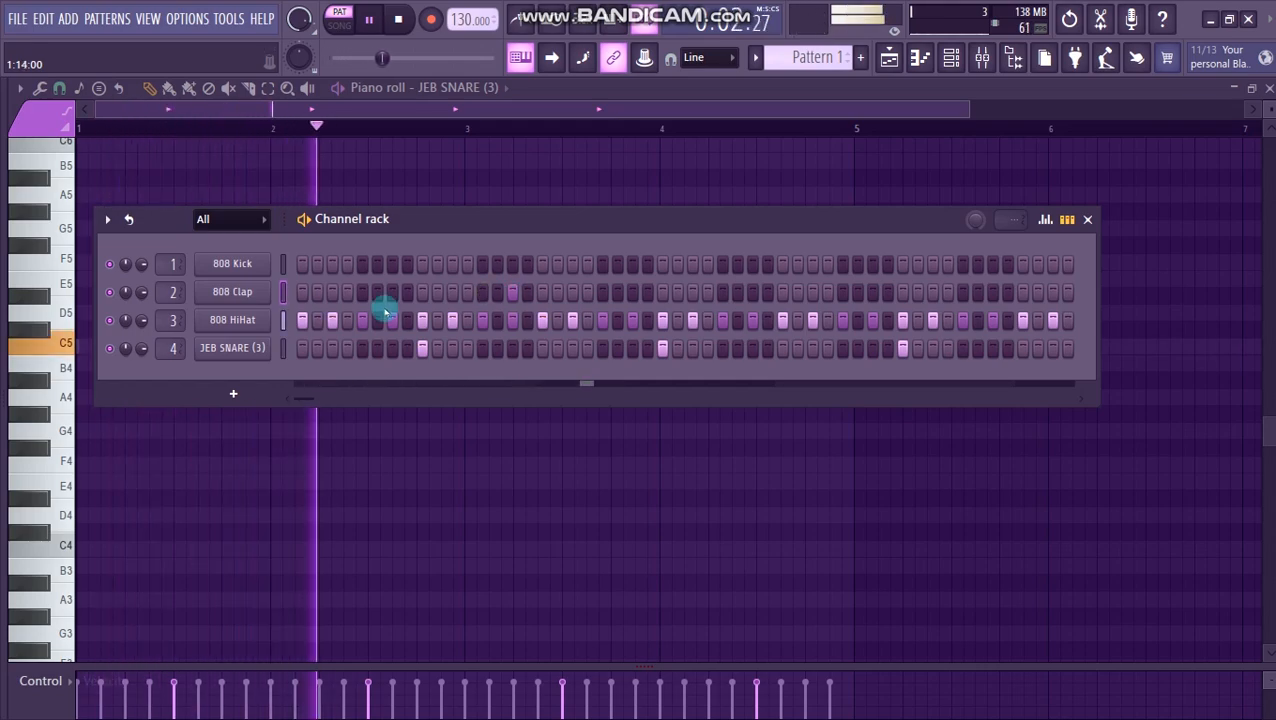
key("space")
right_click(232, 292)
left_click(312, 291)
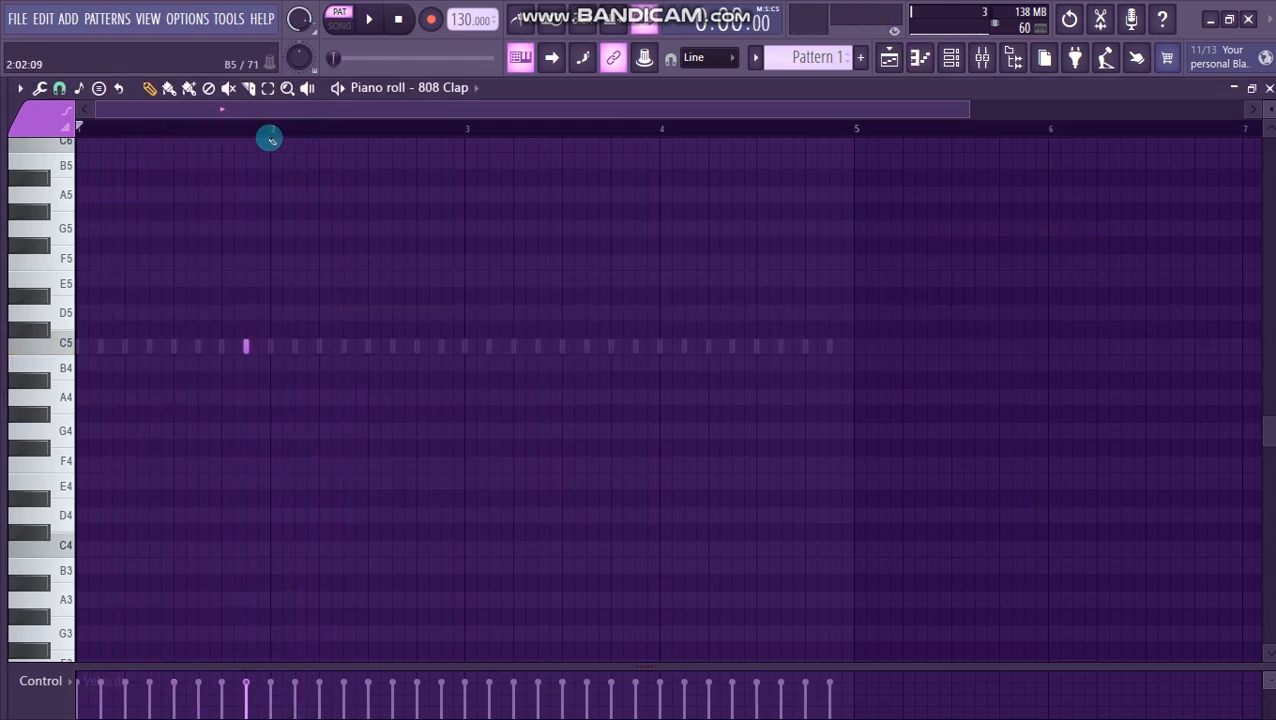
left_click_drag(66, 160, 3, 228)
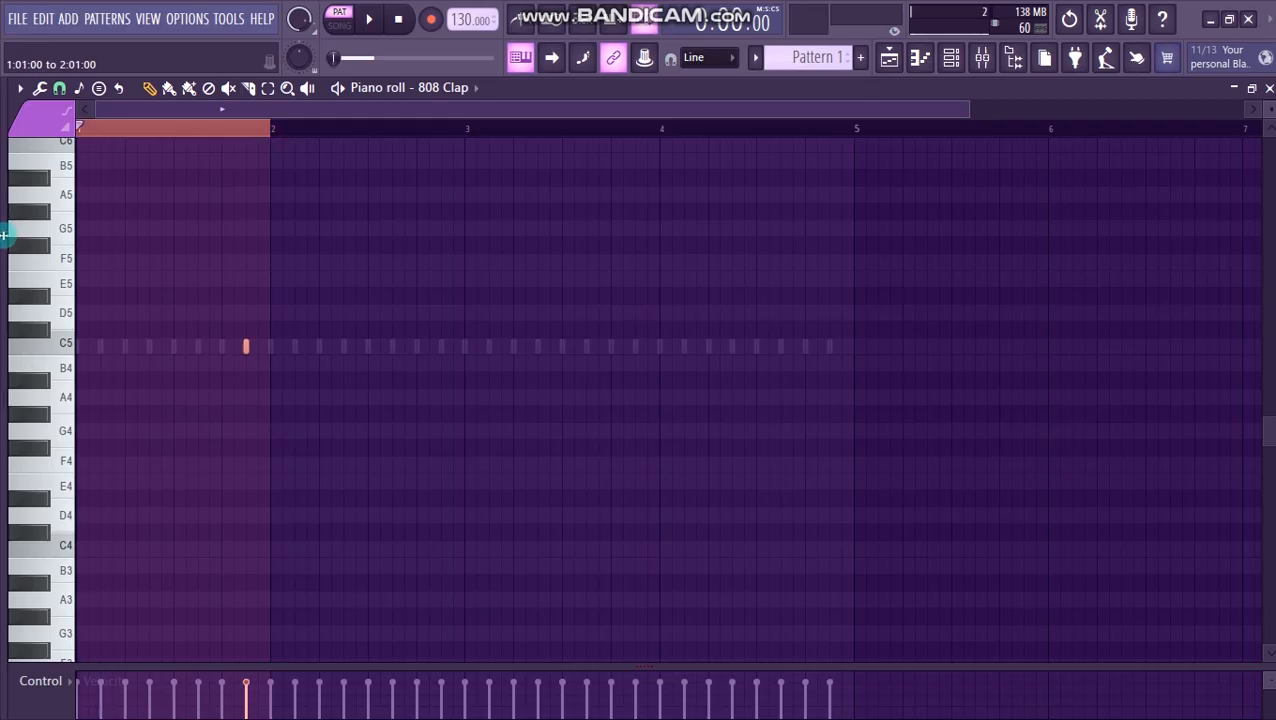
key("ctrl+b")
key("ctrl+b")
key("ctrl+b")
key("F6")
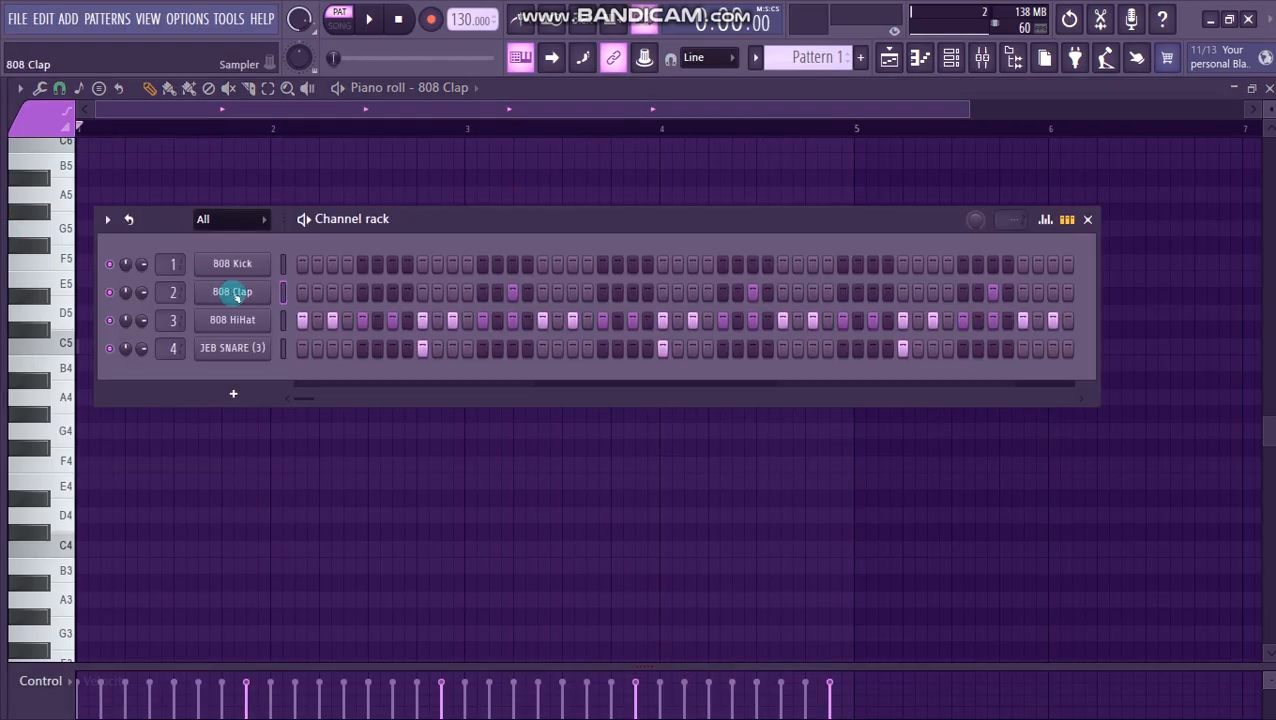
- Shorten the 808 Clap with the quick fade-out, enable Normalize, audition the sample, and play the pattern with its settings closed
left_click(234, 292)
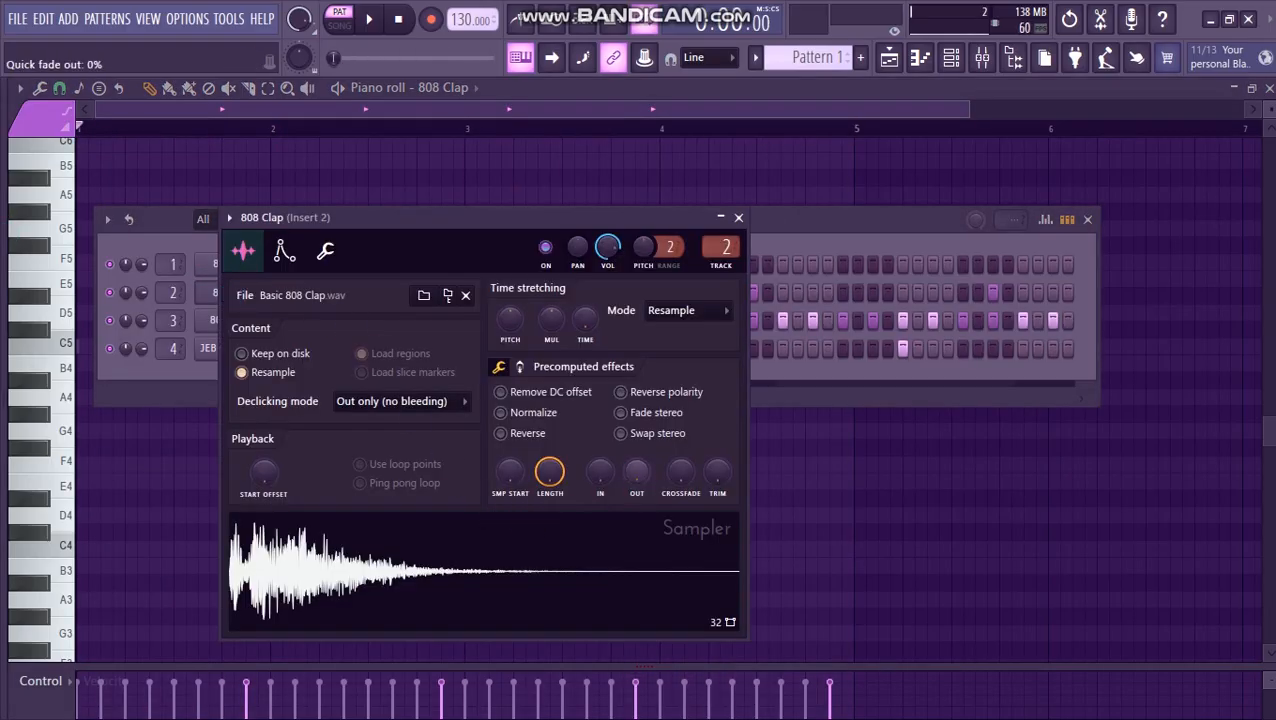
left_click_drag(637, 471, 637, 400)
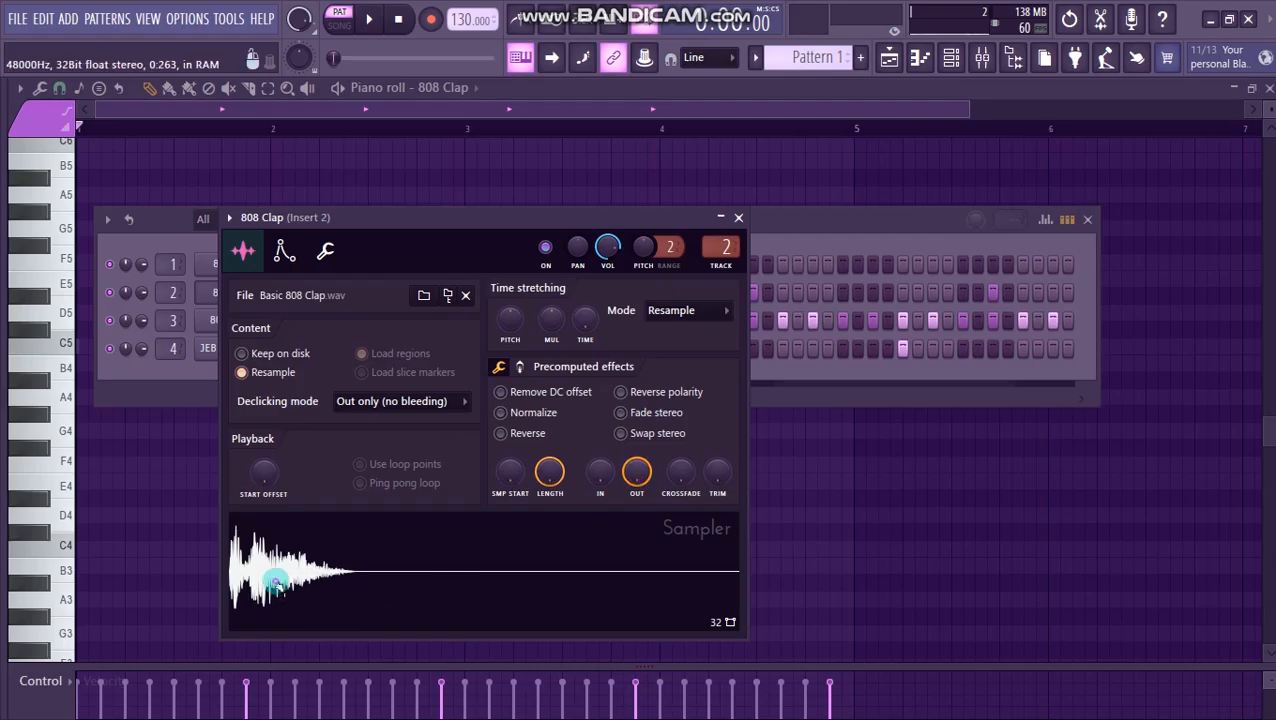
left_click(501, 413)
left_click(260, 575)
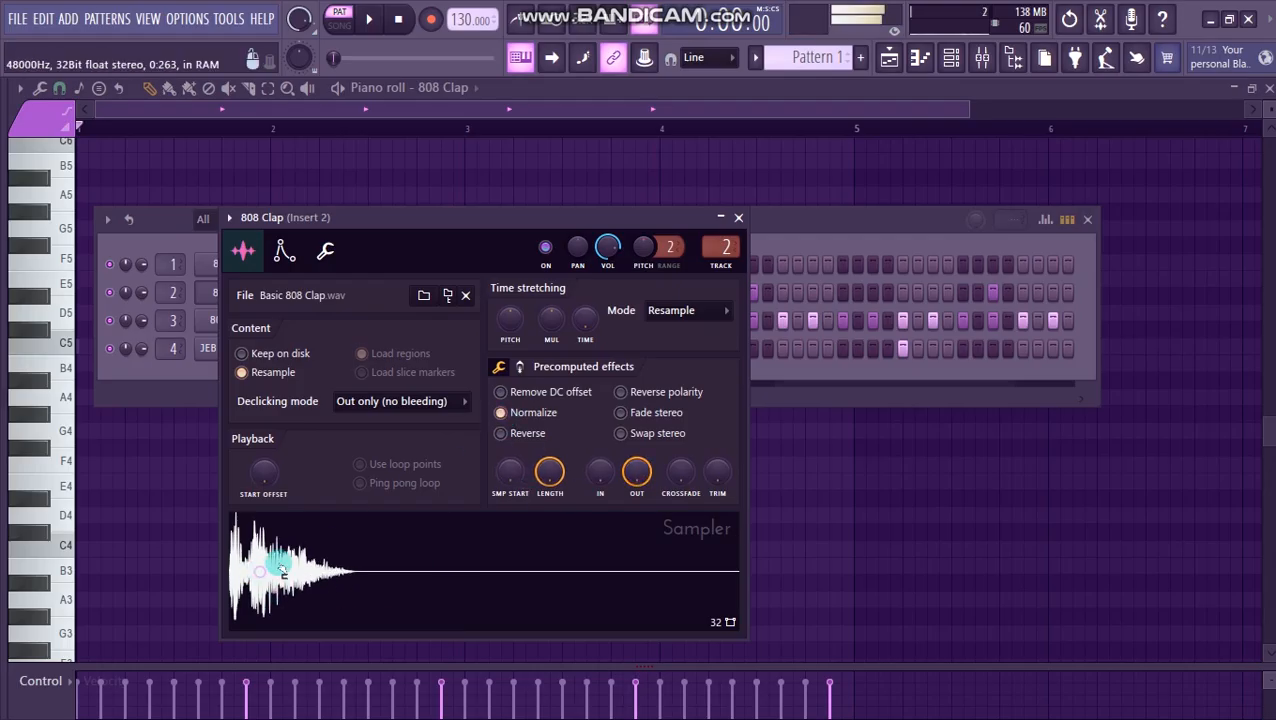
left_click(738, 217)
key("space")
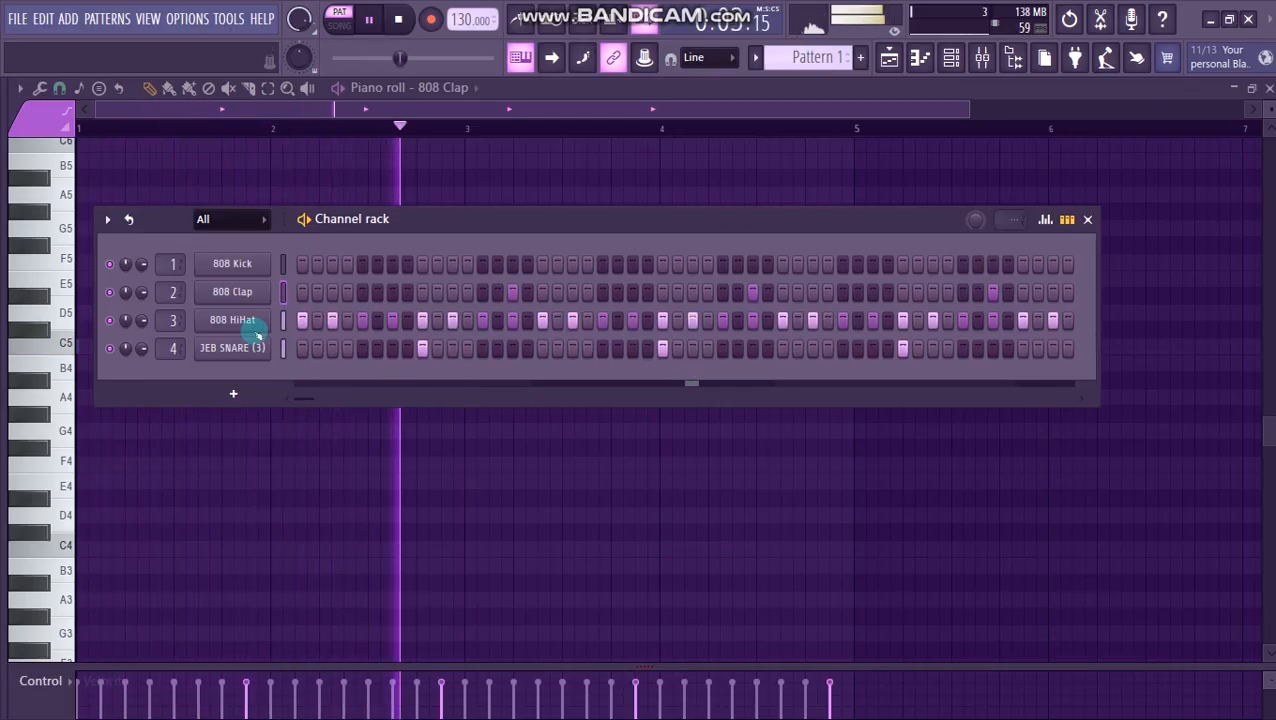
key("space")
- Change the interface theme from Veela to a dark grey preset with green and orange accents
left_click(183, 20)
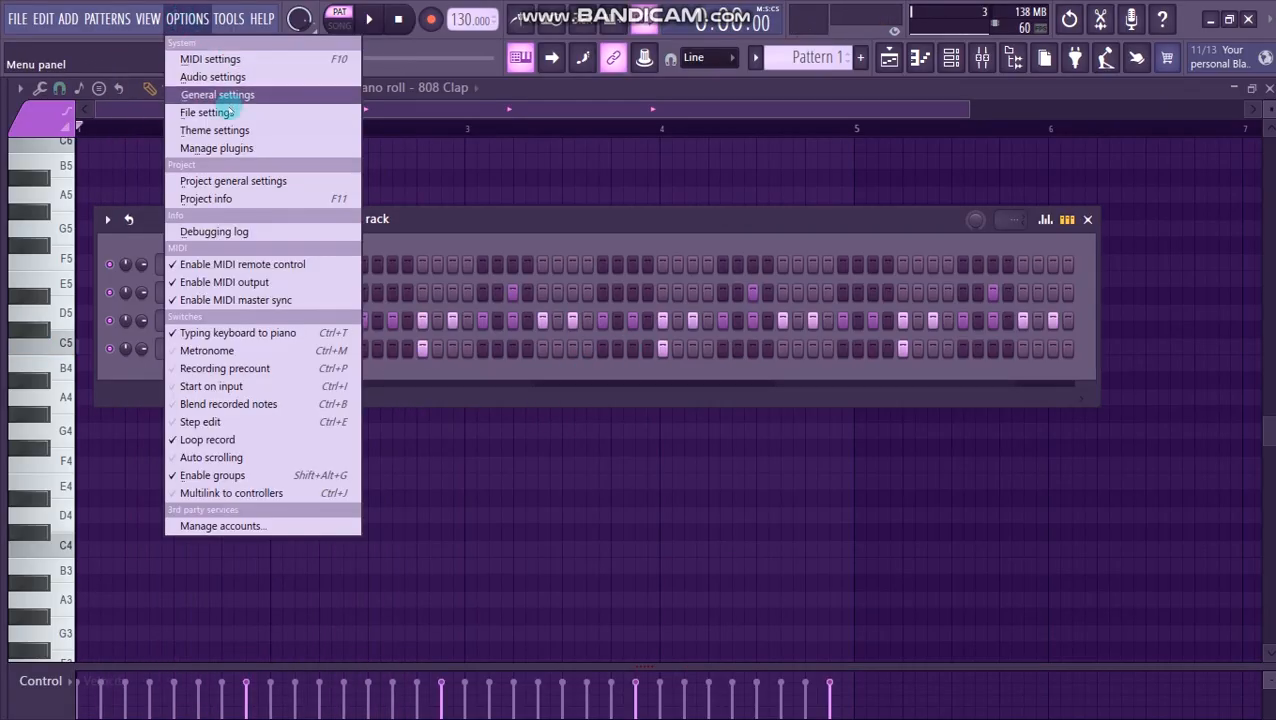
left_click(422, 244)
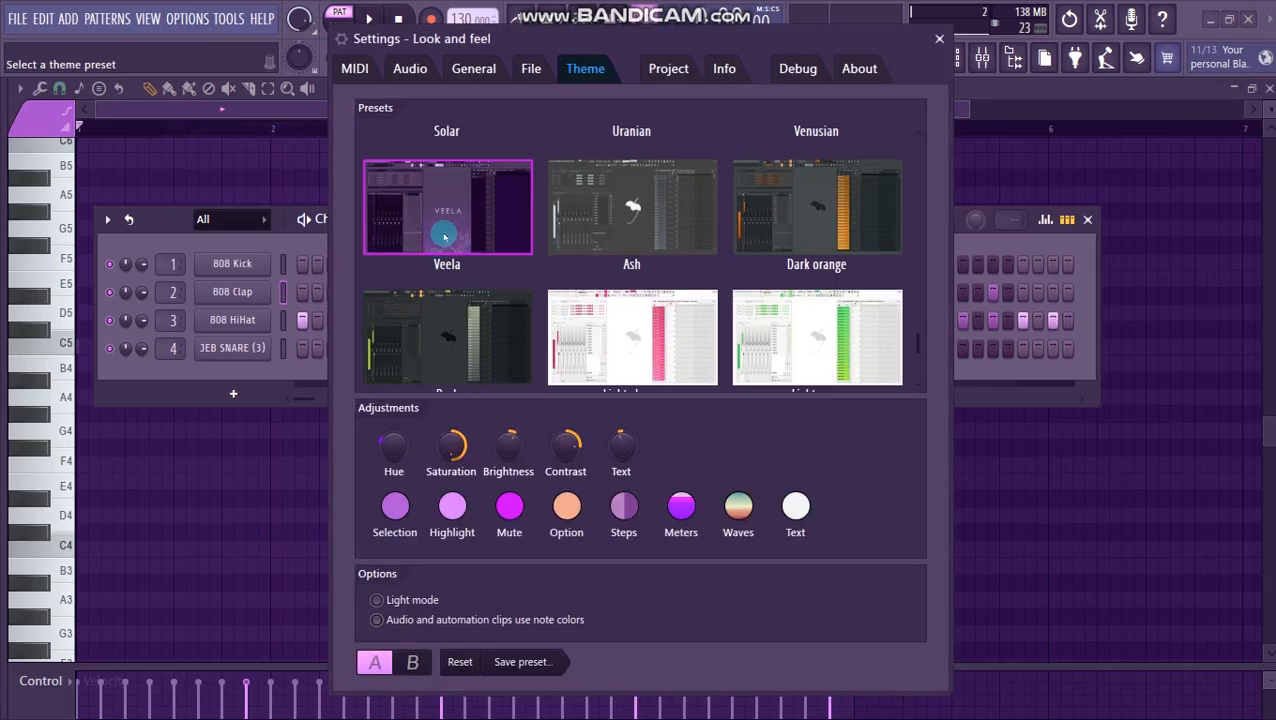
scroll(444, 236, "up", 5)
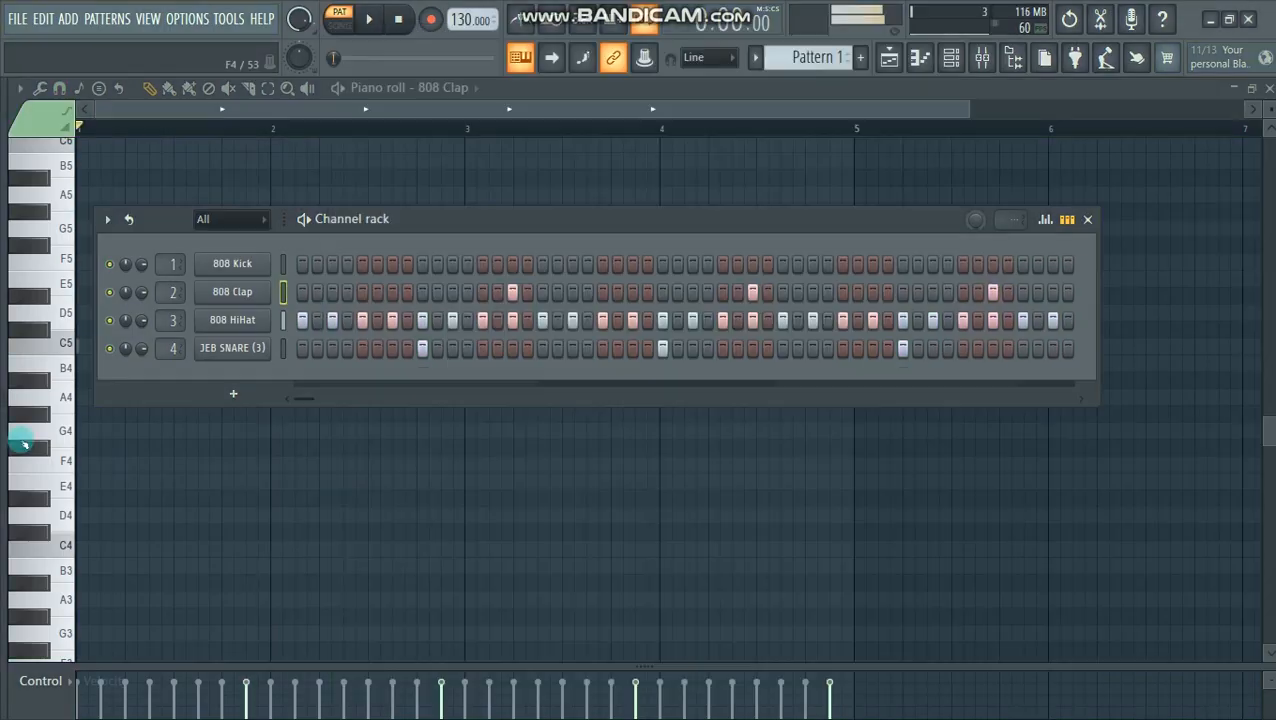
- Find JEB KLAP (3) in the browser's KLAPZ folder and replace the 808 Clap channel's sample with it
mouse_move(6, 414)
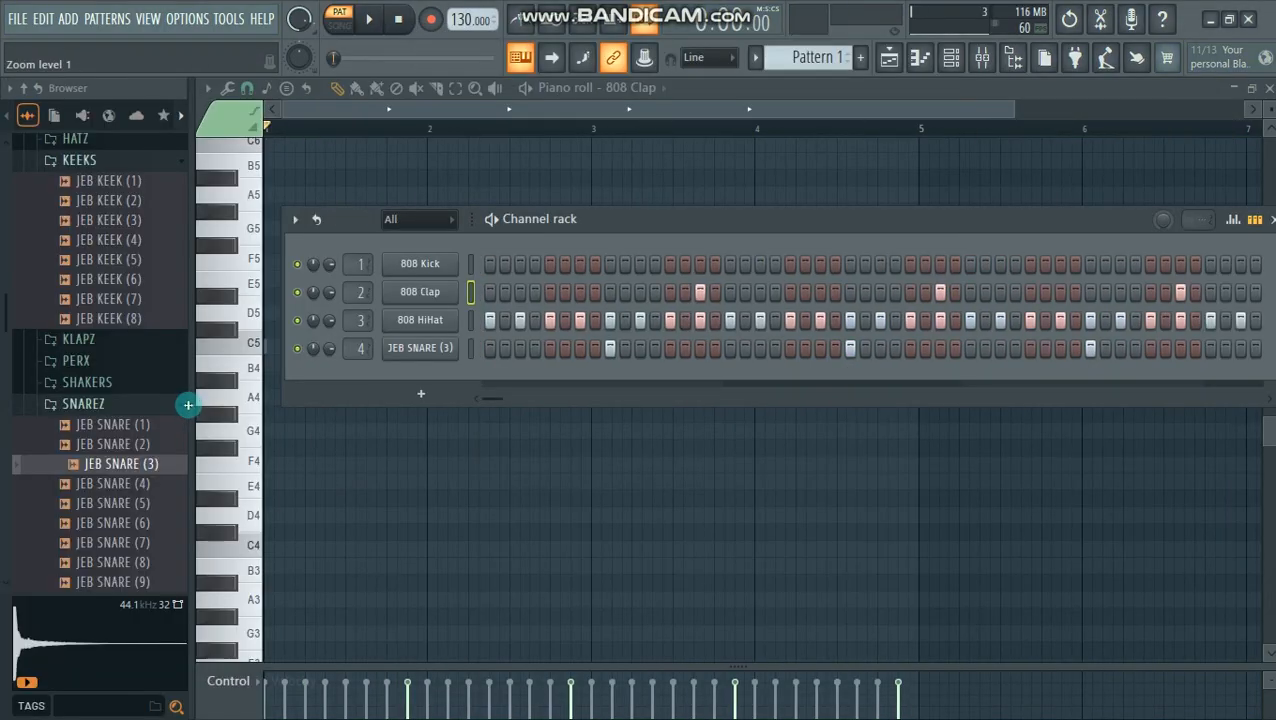
scroll(160, 401, "up", 2)
scroll(128, 400, "down", 4)
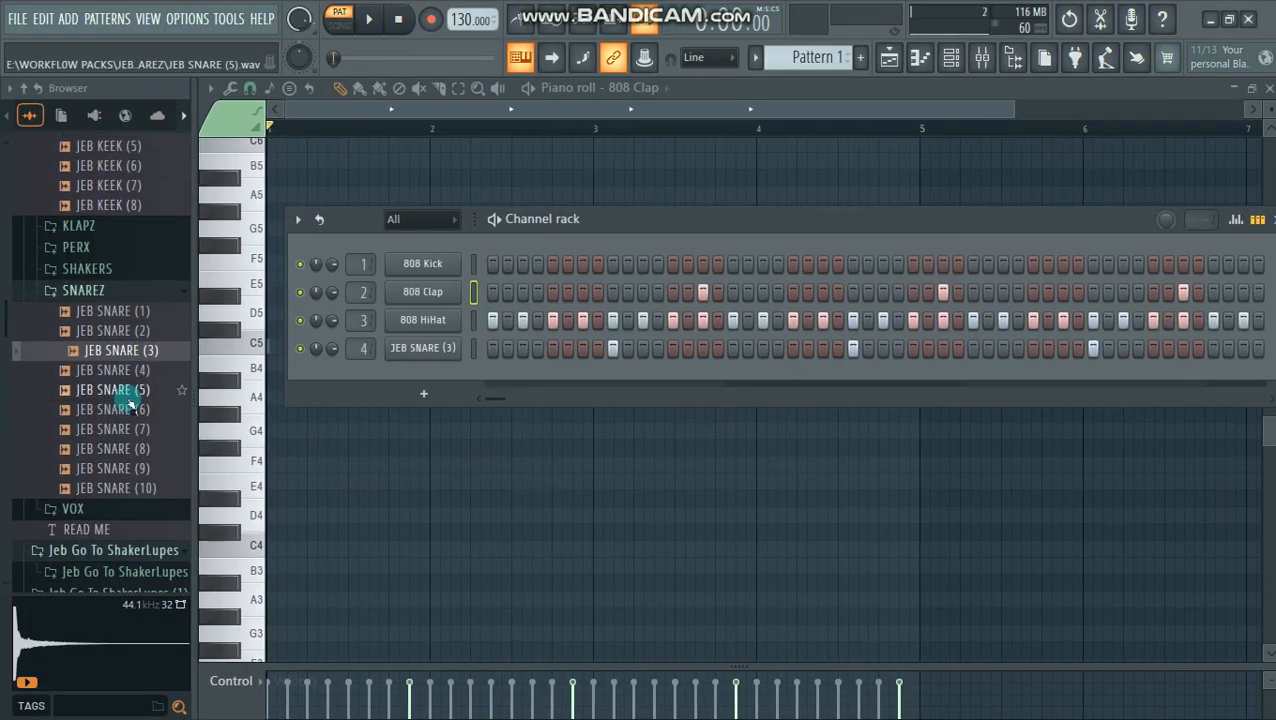
scroll(115, 393, "up", 6)
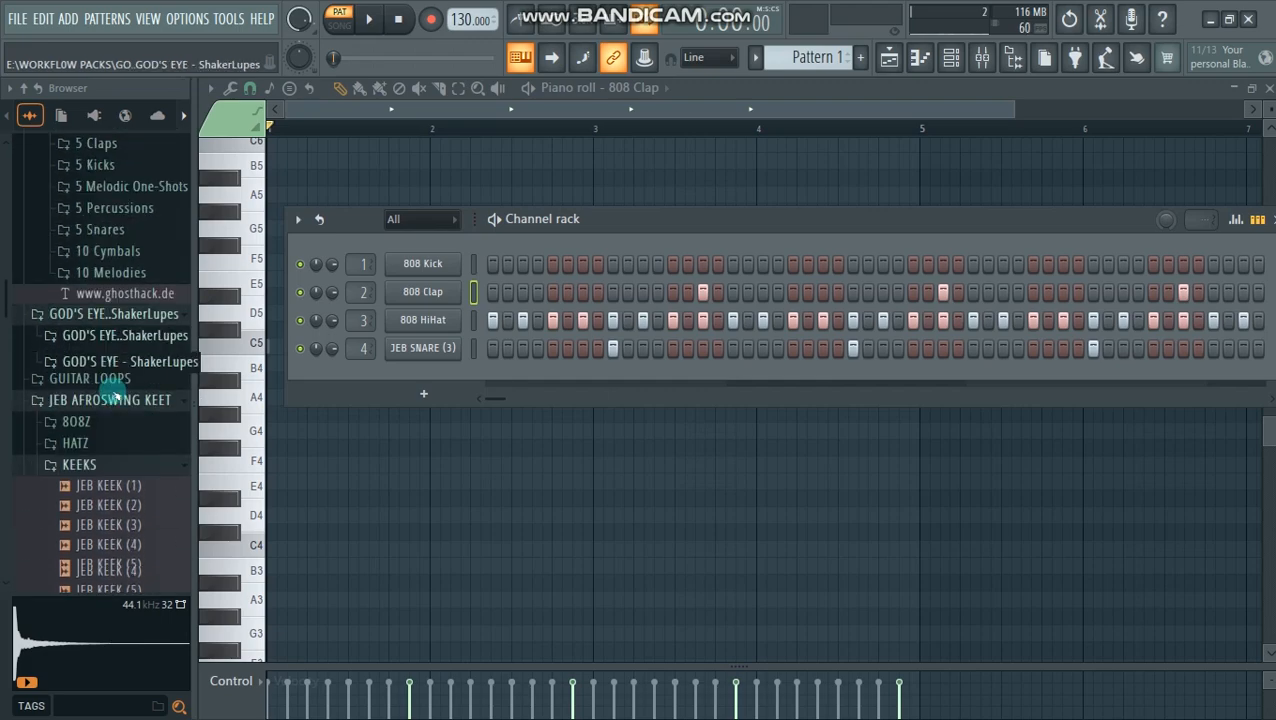
scroll(114, 396, "down", 1)
left_click(109, 398)
left_click(80, 418)
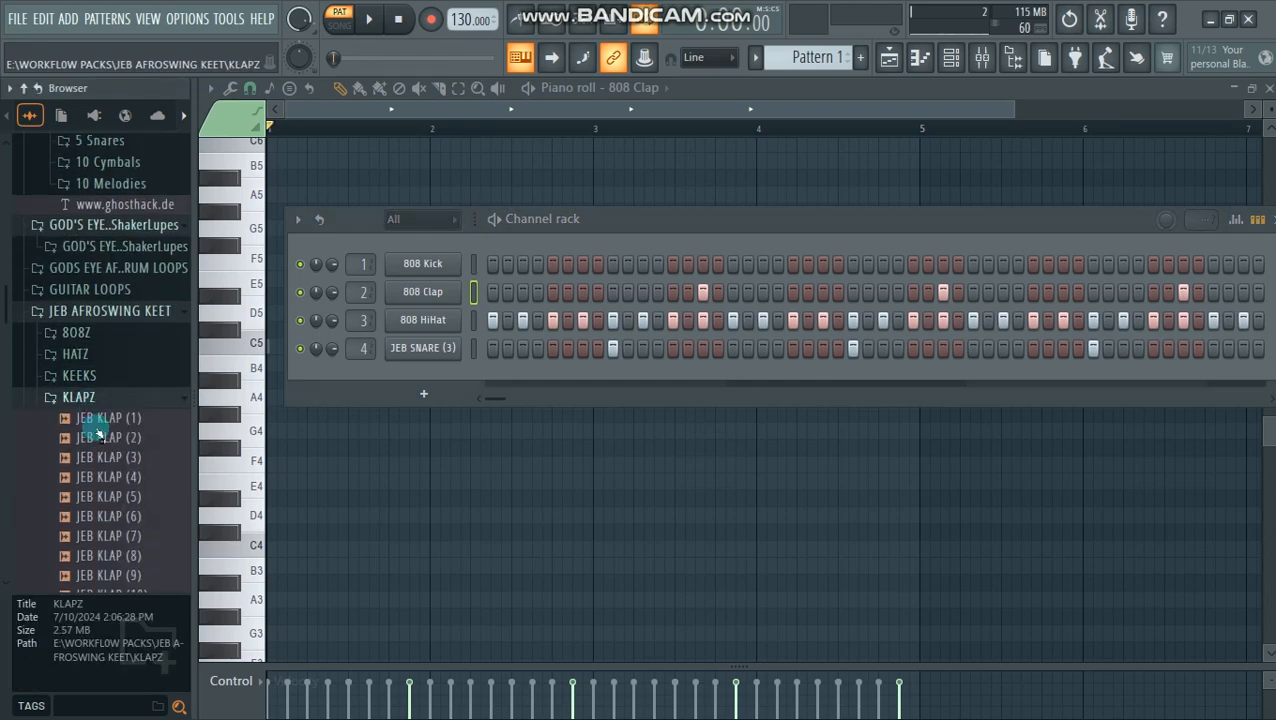
left_click_drag(112, 207, 415, 295)
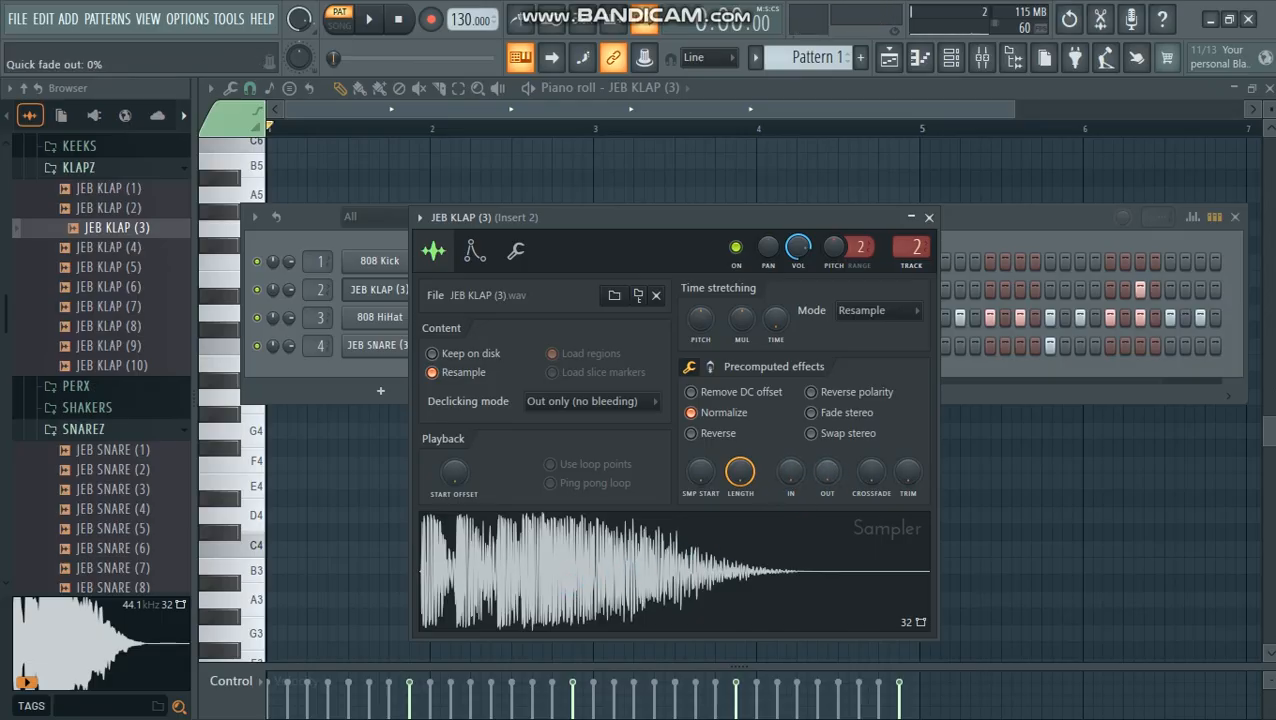
- Try the JEB KLAP (3) quick fade-out at 100%, lower it slightly, audition the sample, and play the pattern with its settings closed
left_click_drag(827, 472, 827, 420)
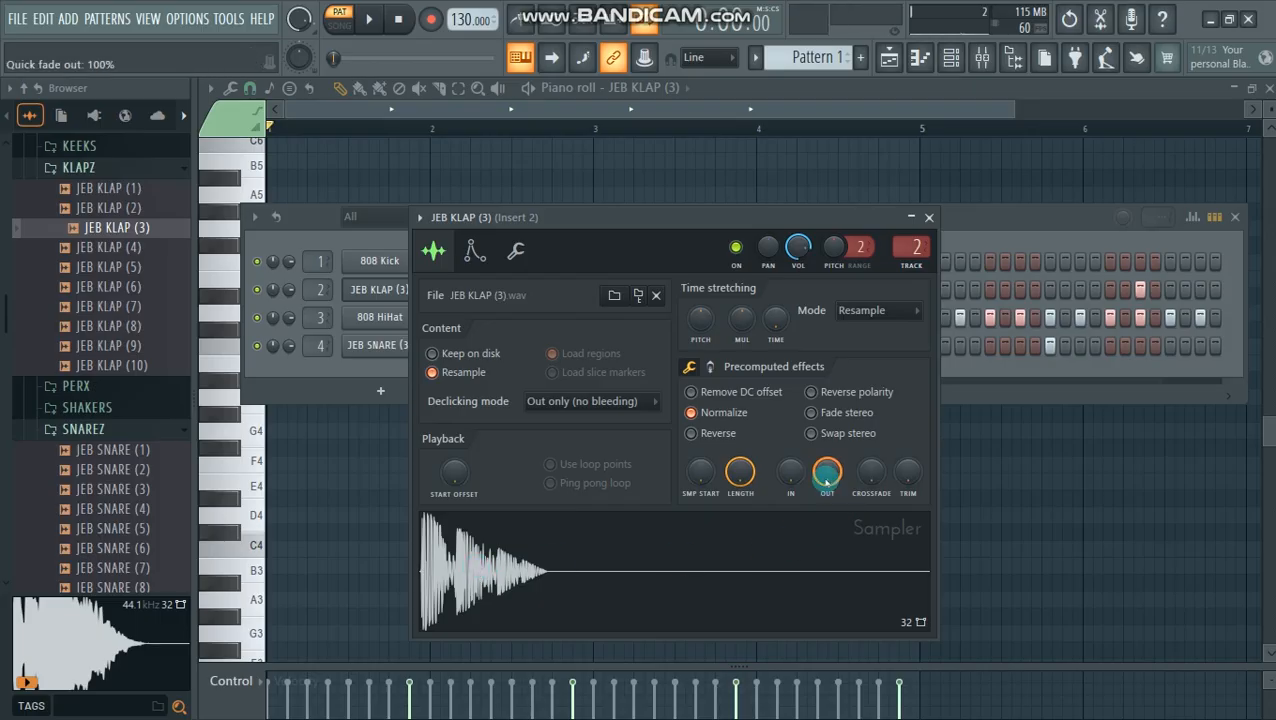
left_click_drag(827, 472, 827, 490)
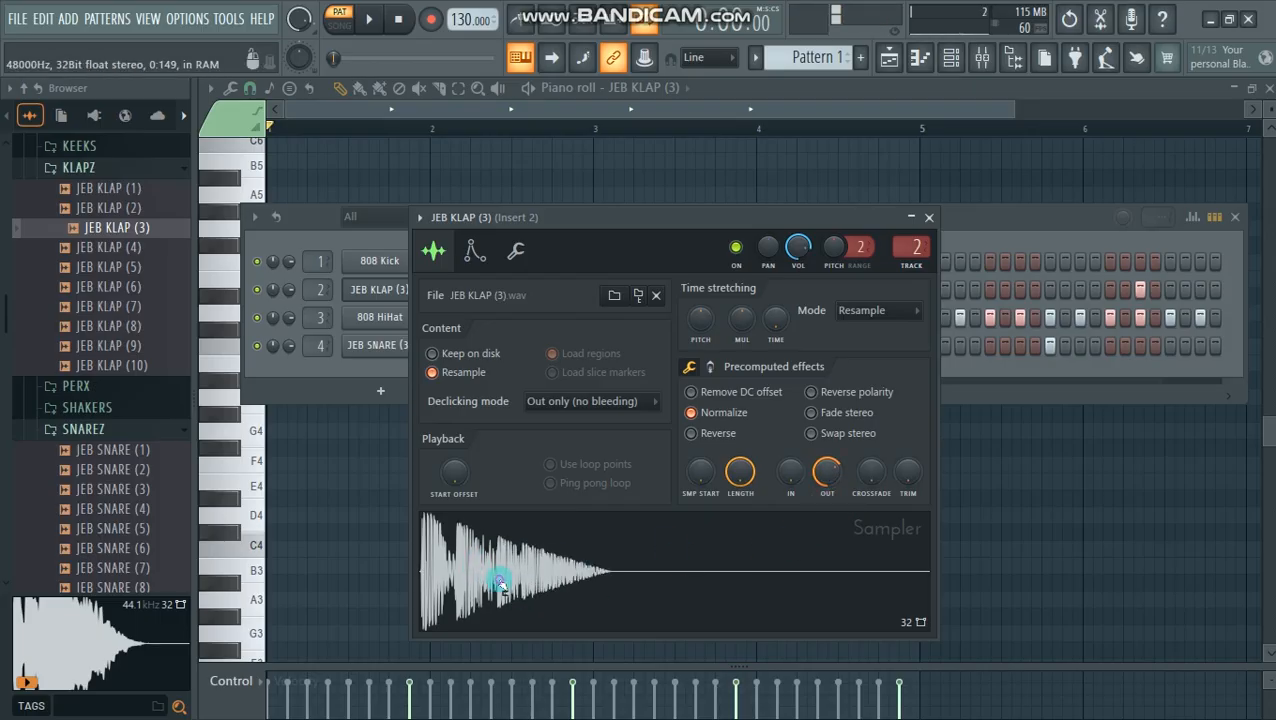
left_click(929, 217)
key("space")
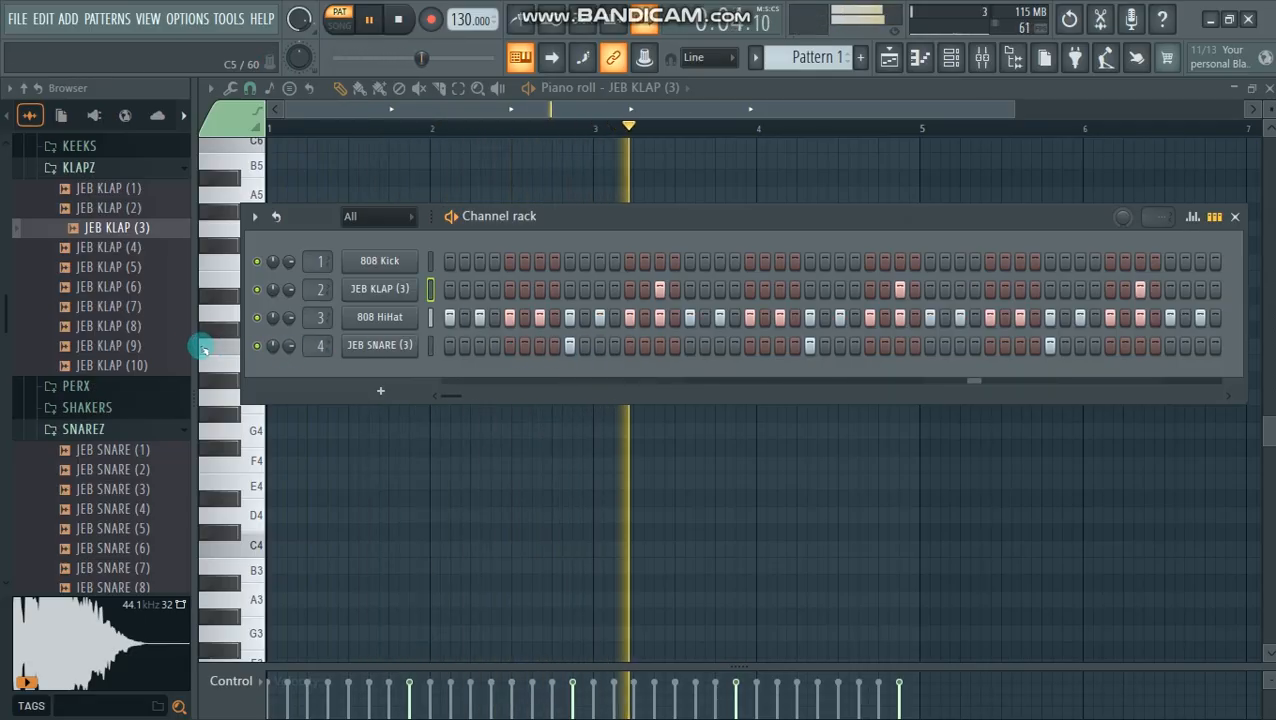
key("space")
- Hide the browser and program 808 Kick hits across four bars, including steps 1, 7, 23, 33, 39, 47 and 55
left_click_drag(195, 347, 81, 344)
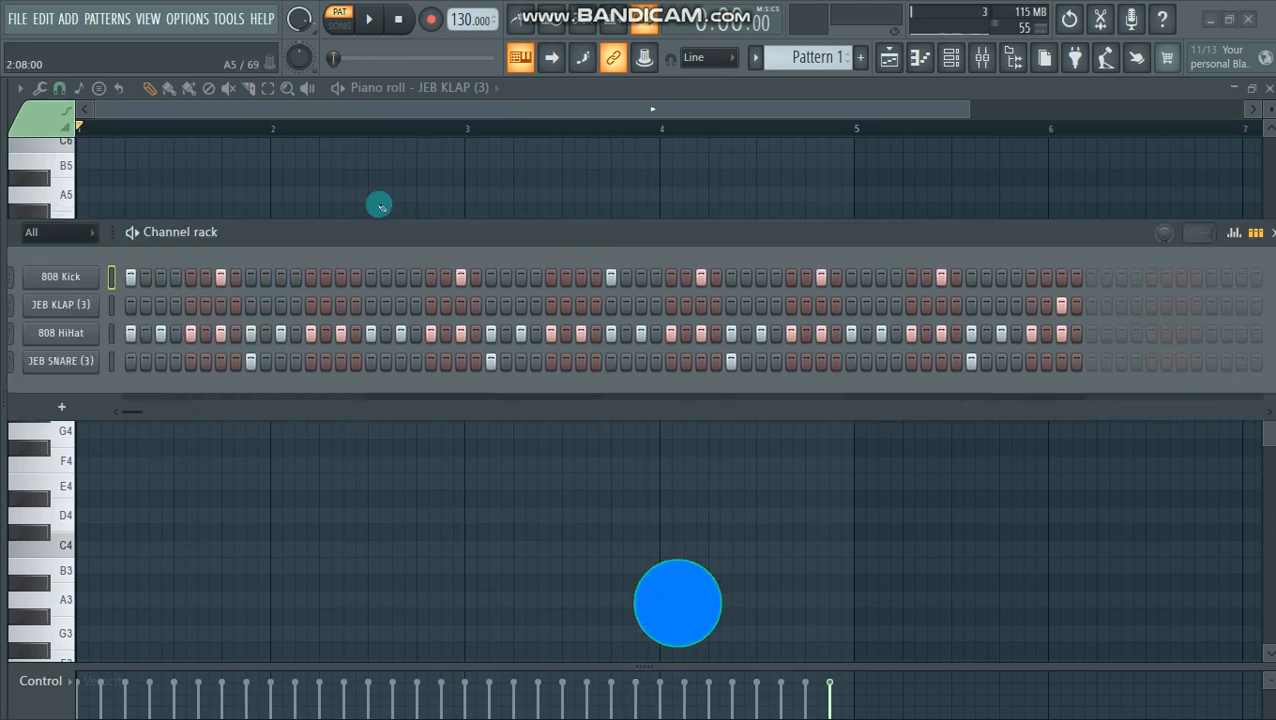
left_click_drag(498, 230, 472, 224)
left_click_drag(472, 224, 467, 221)
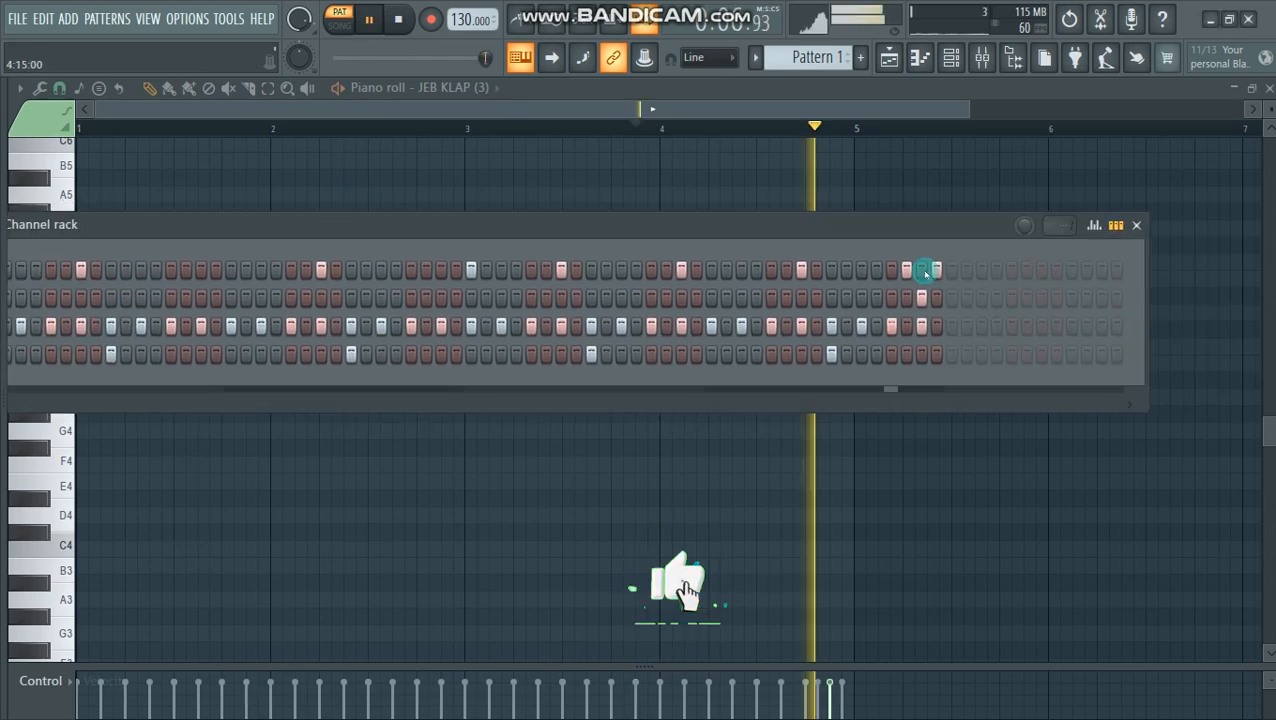
- Rework the closing 808 Kick hits onto steps 61 and 64 while playing the pattern
right_click(908, 271)
key("space")
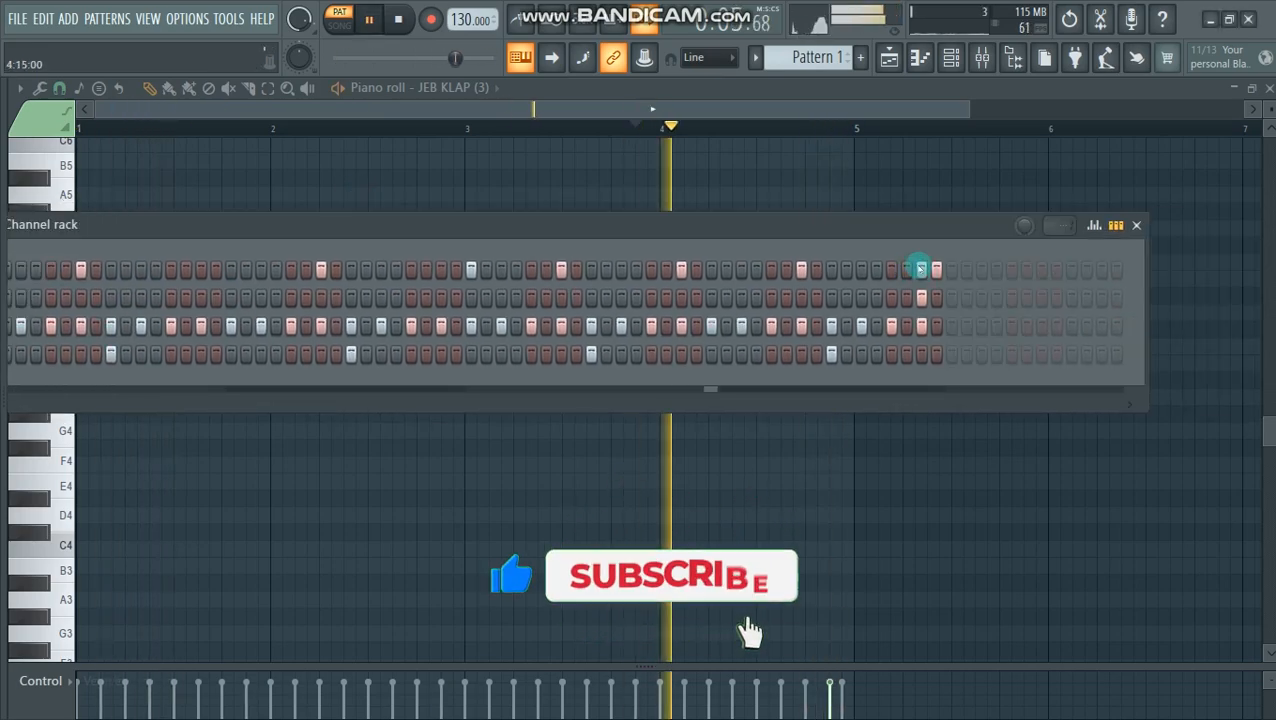
key("space")
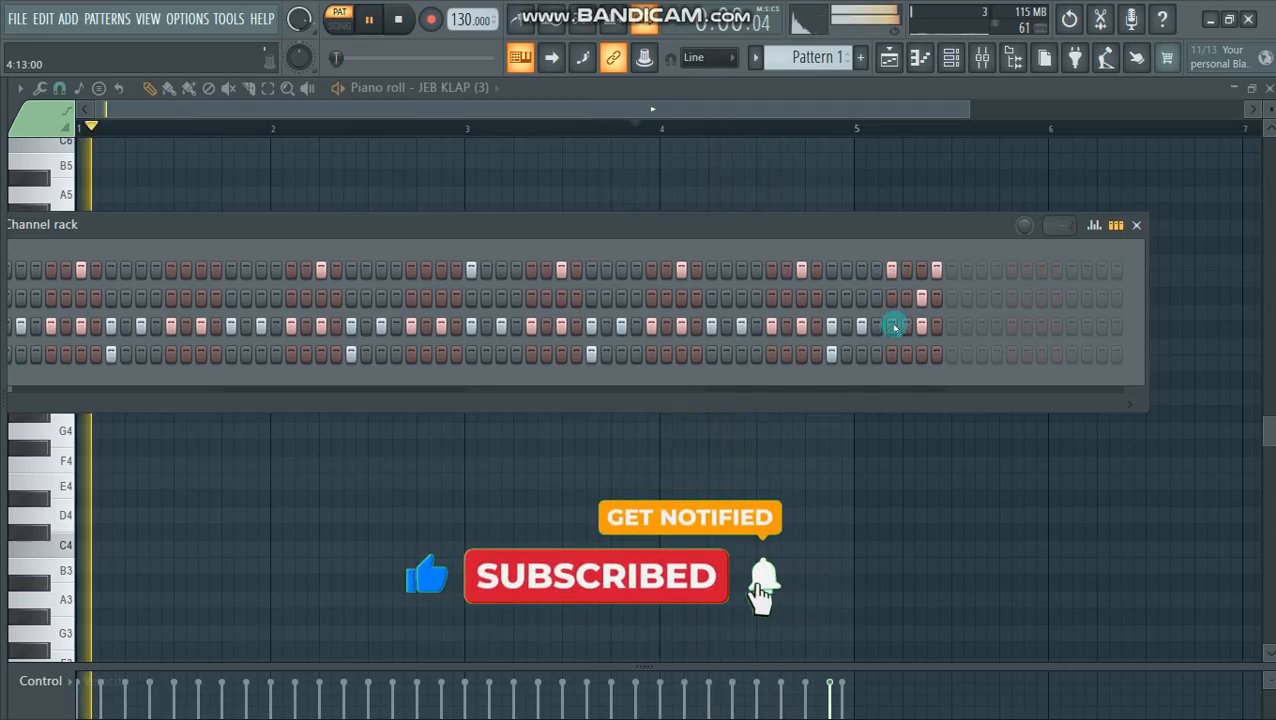
key("space")
- Normalize the 808 Kick sample and try lower channel volumes while playing the pattern, ending at 100%
left_click_drag(793, 220, 918, 217)
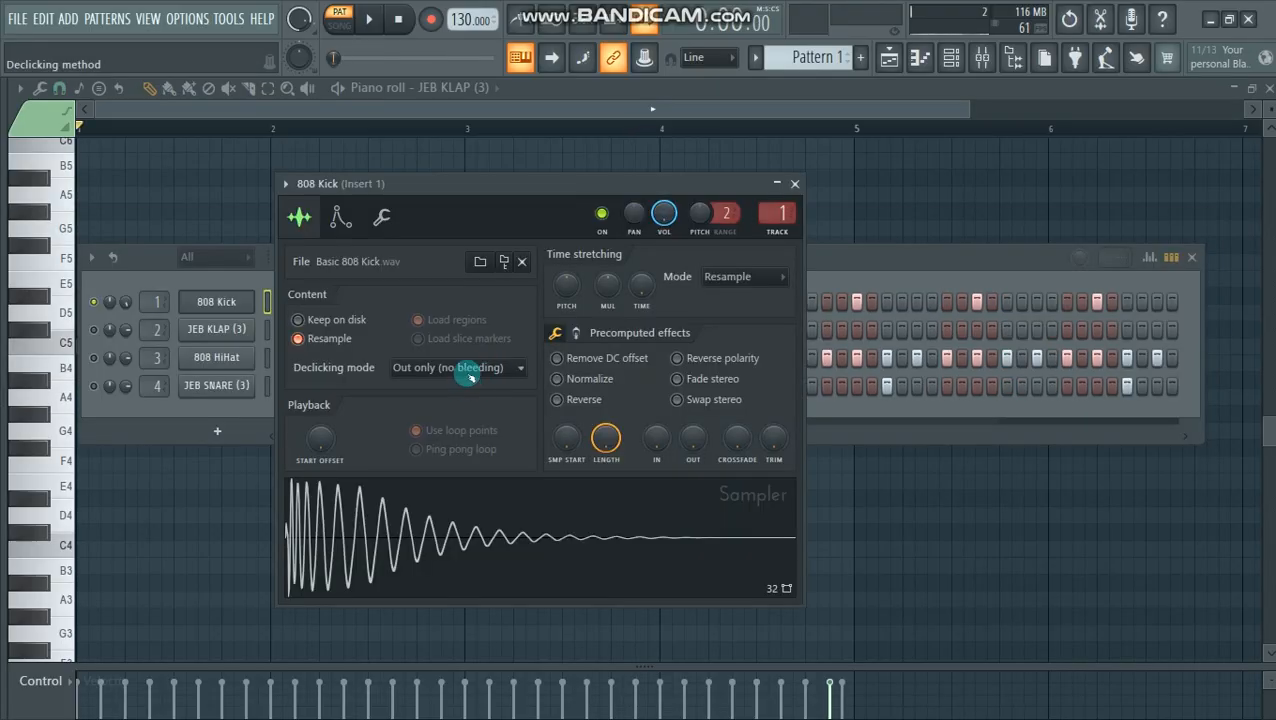
left_click_drag(478, 192, 464, 180)
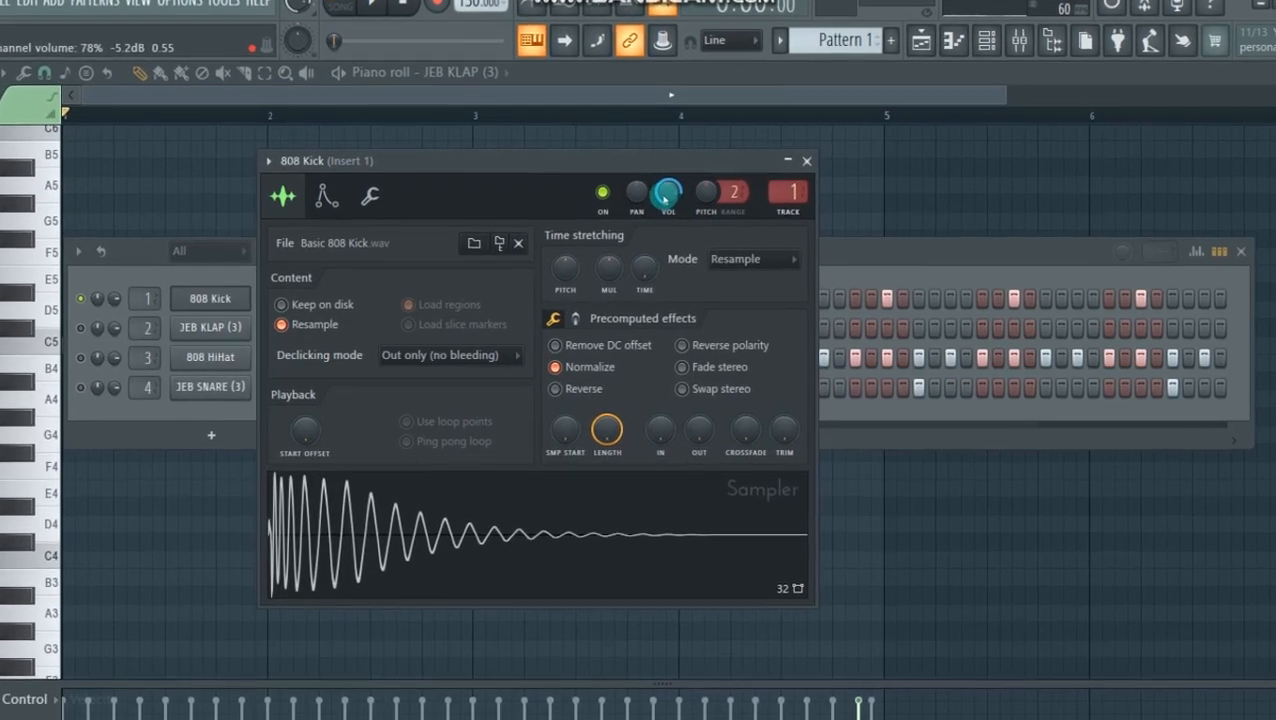
left_click_drag(664, 199, 664, 262)
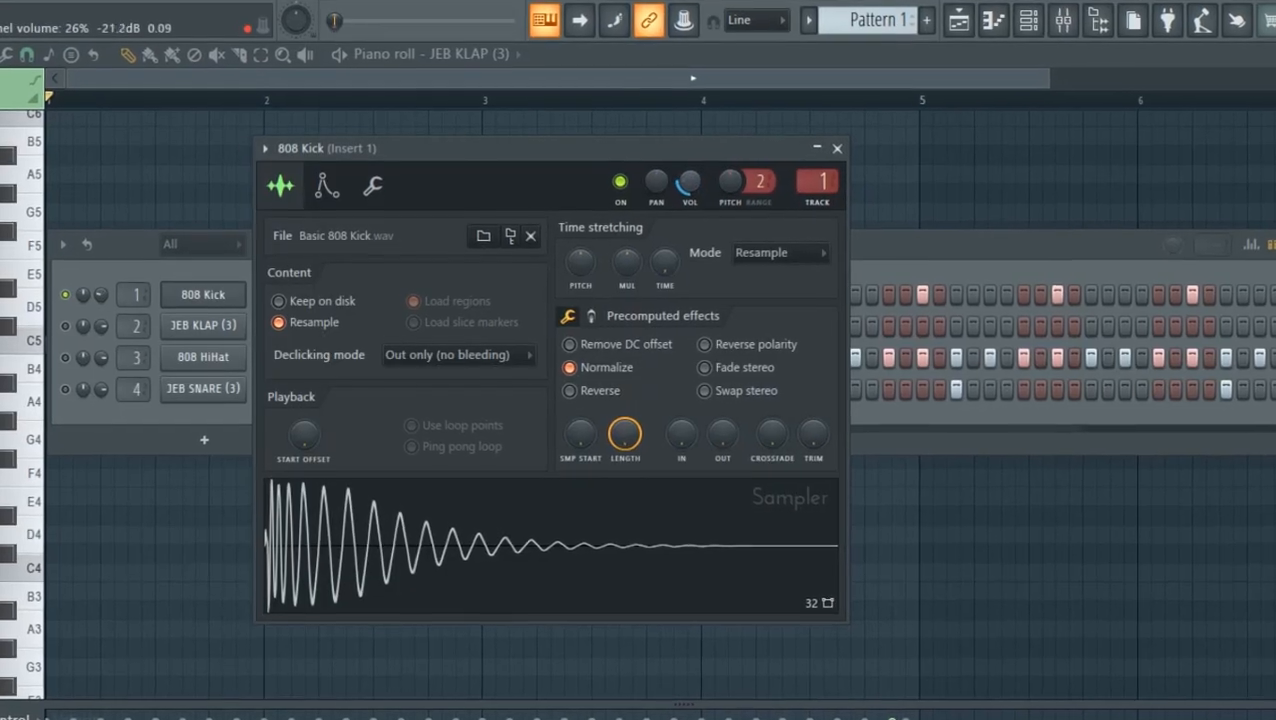
key("space")
left_click_drag(690, 183, 690, 136)
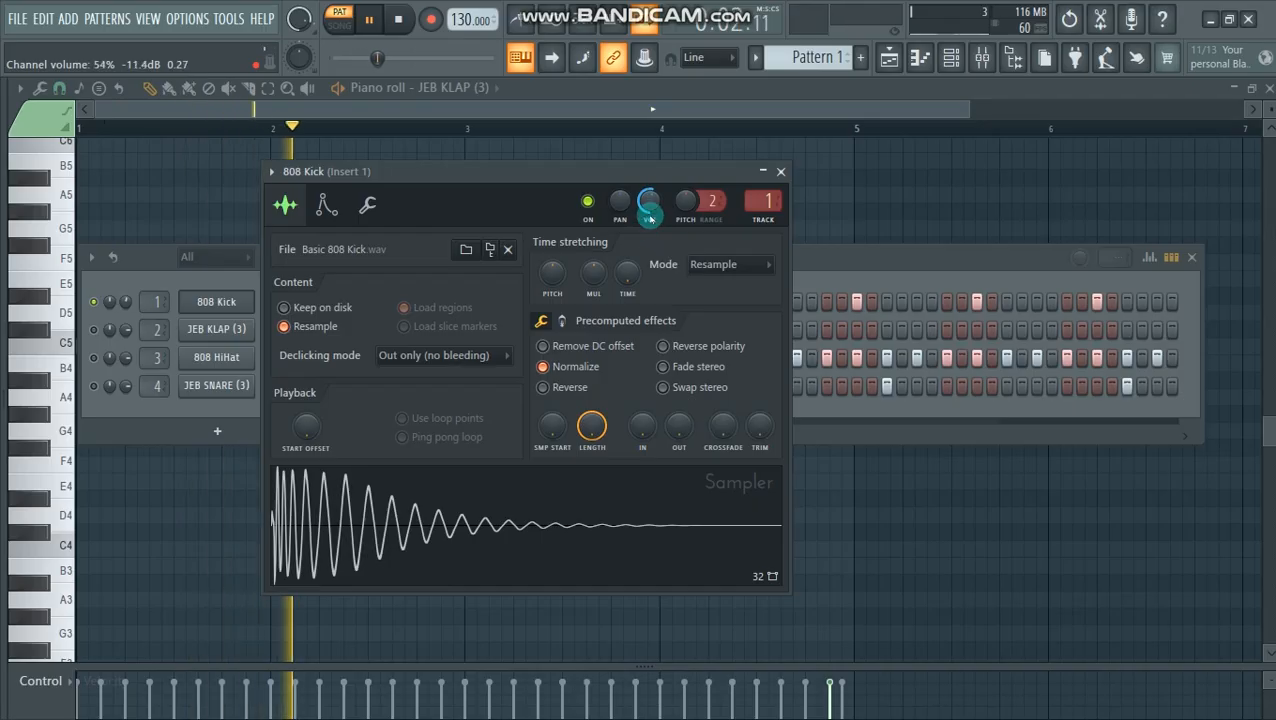
left_click_drag(650, 216, 650, 196)
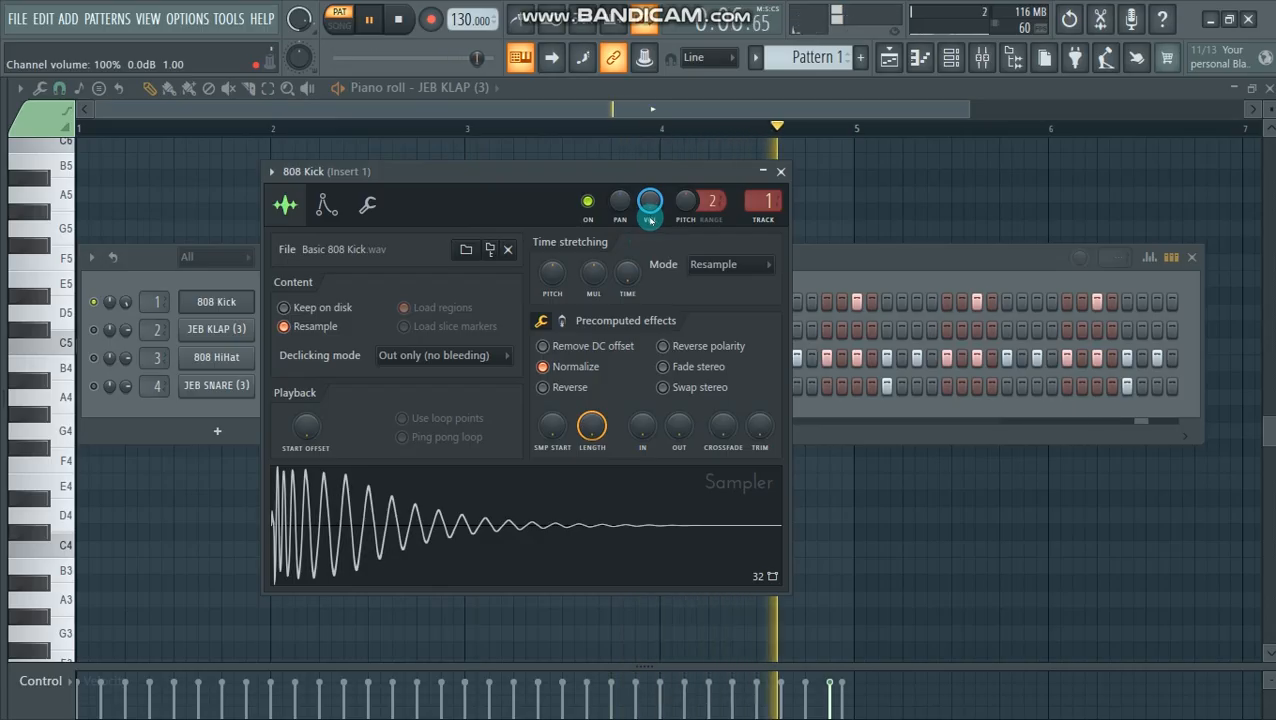
key("space")
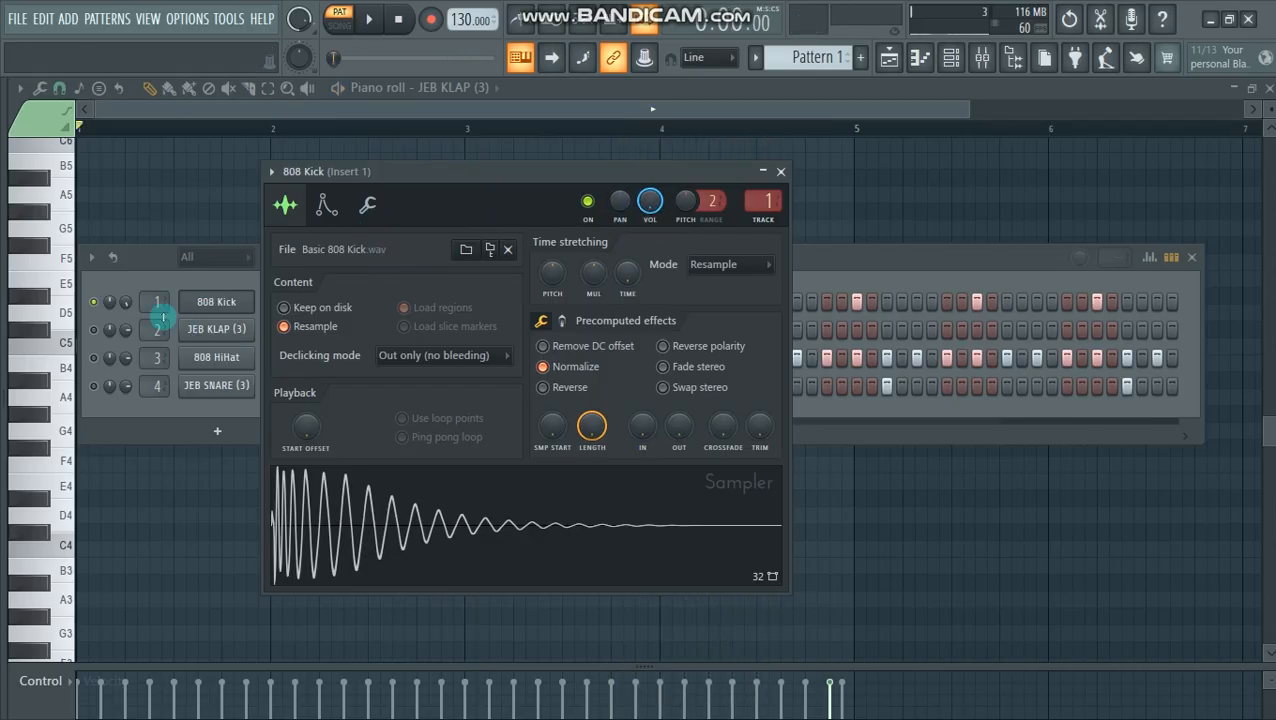
- Unmute the JEB KLAP (3), 808 HiHat and JEB SNARE (3) channels and play the full pattern with the kick
left_click(93, 335)
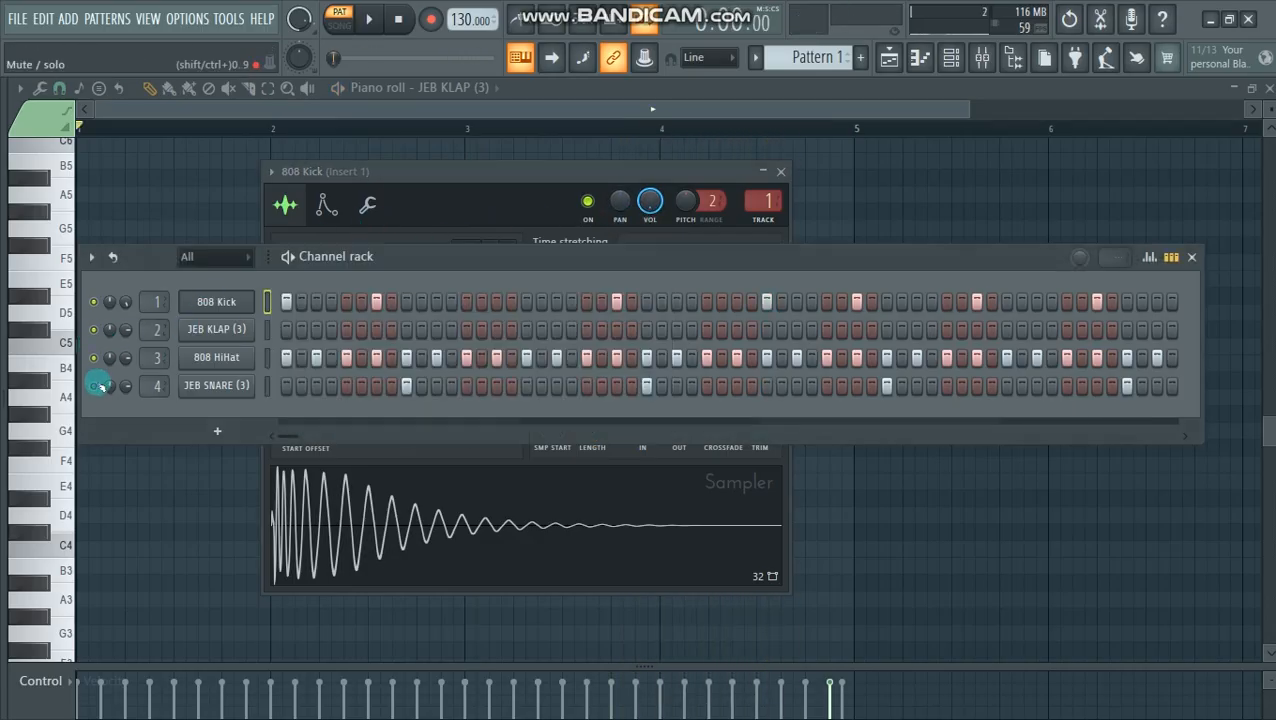
left_click(470, 170)
key("space")
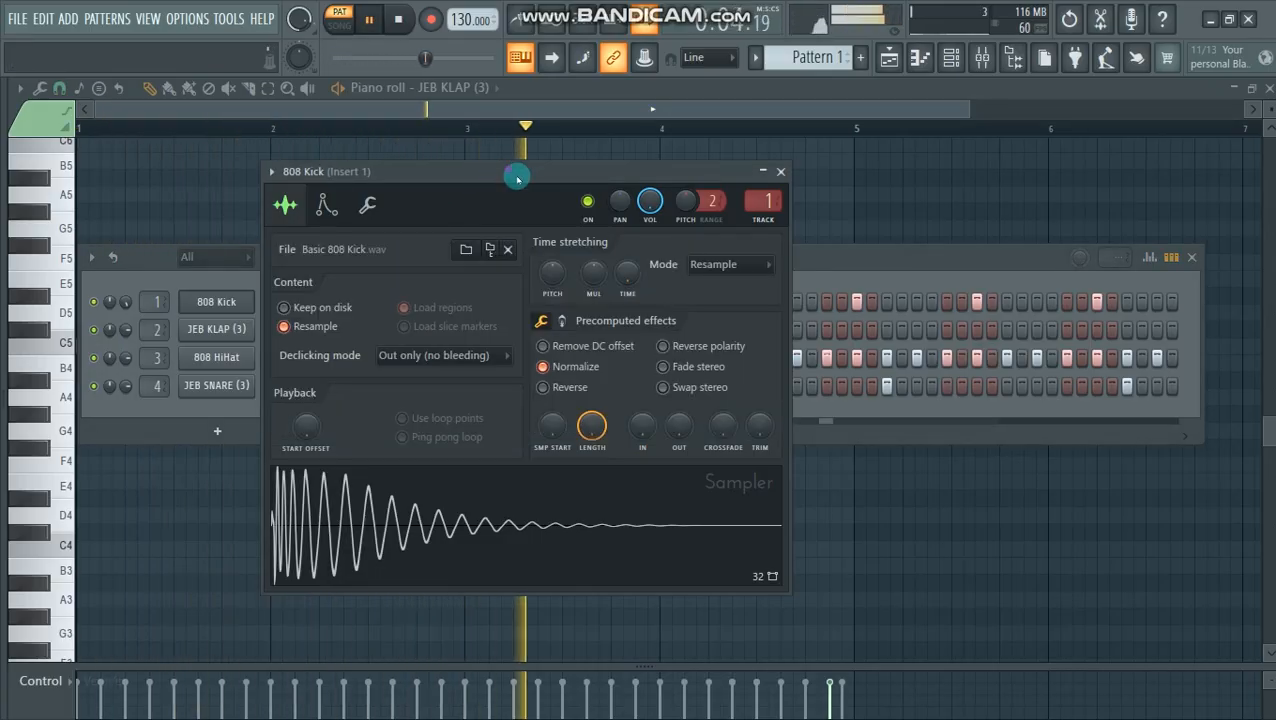
left_click_drag(512, 174, 544, 193)
key("space")
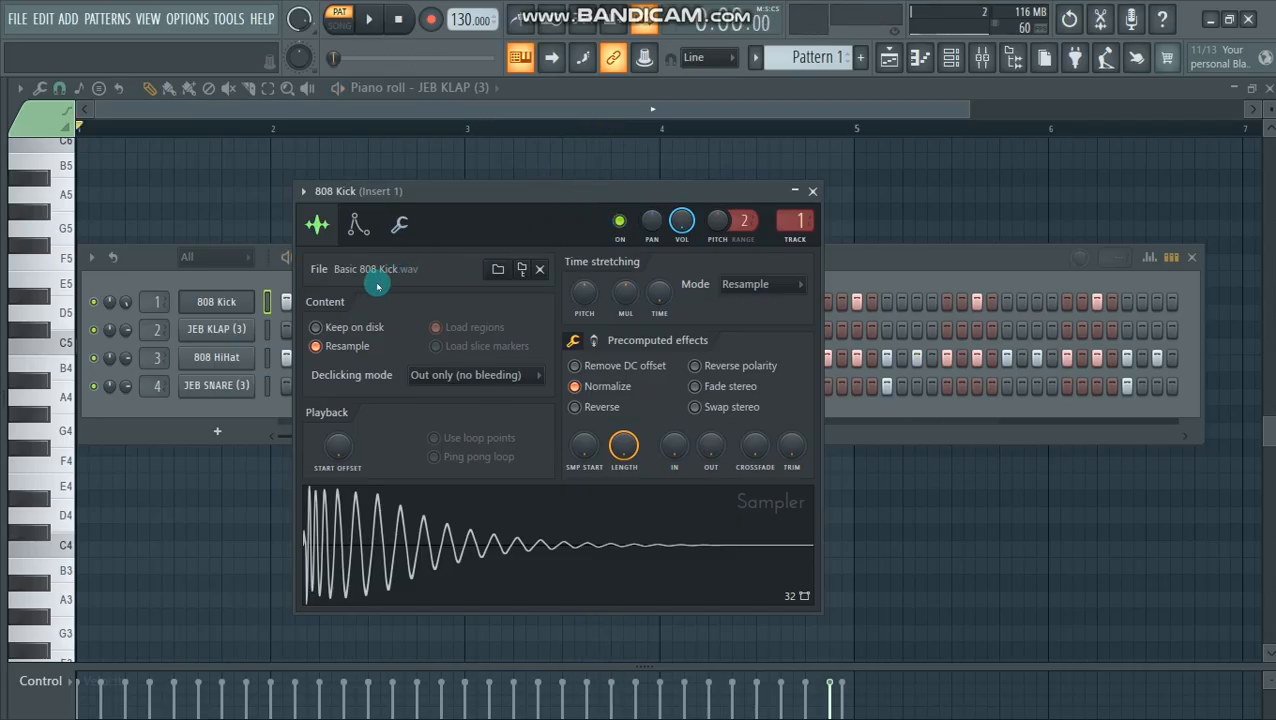
- Examine the 808 Kick's envelope and instrument settings and its miscellaneous functions page
left_click(357, 226)
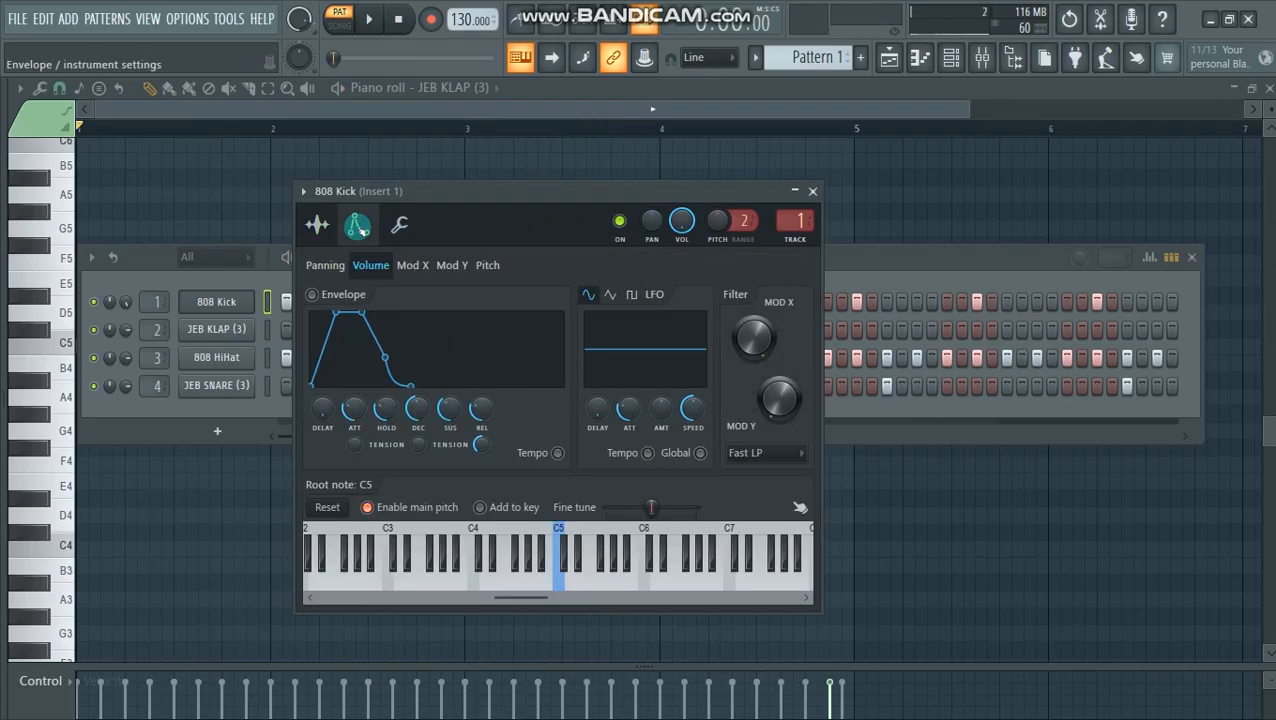
left_click(399, 225)
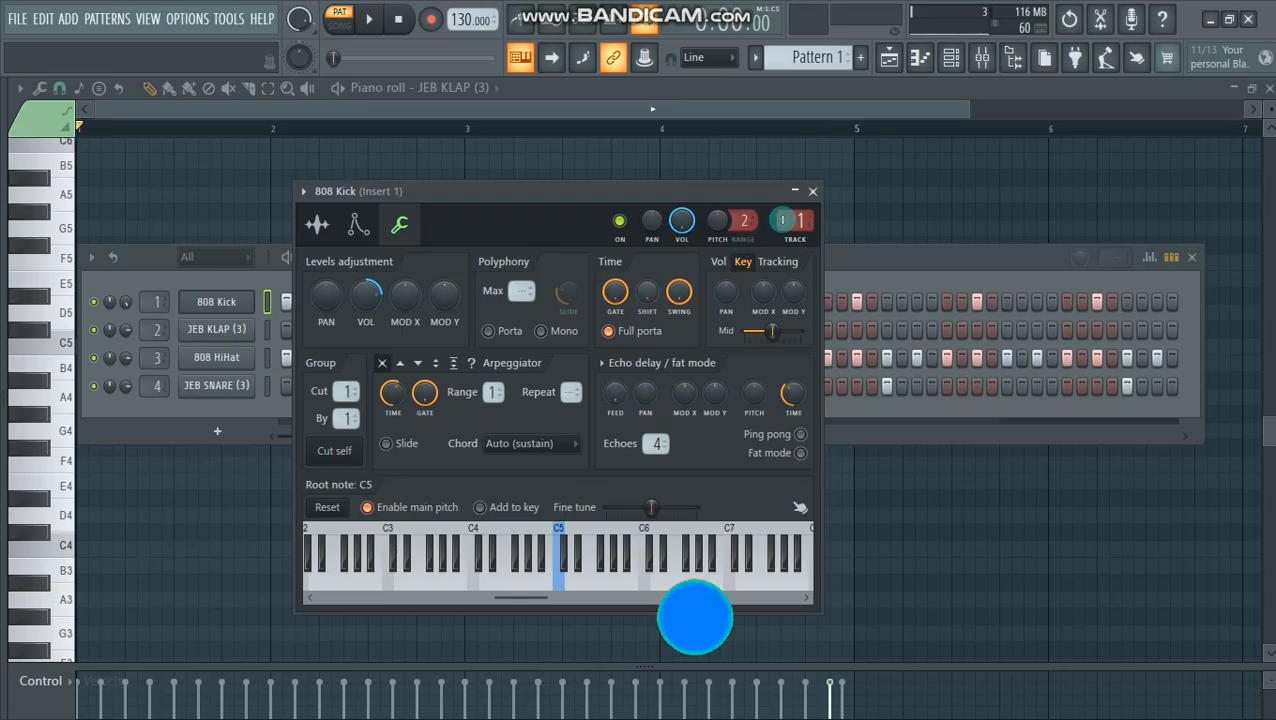
- Close the 808 Kick settings, select all four channels and route them to consecutive mixer tracks starting from Insert 1
left_click(541, 373)
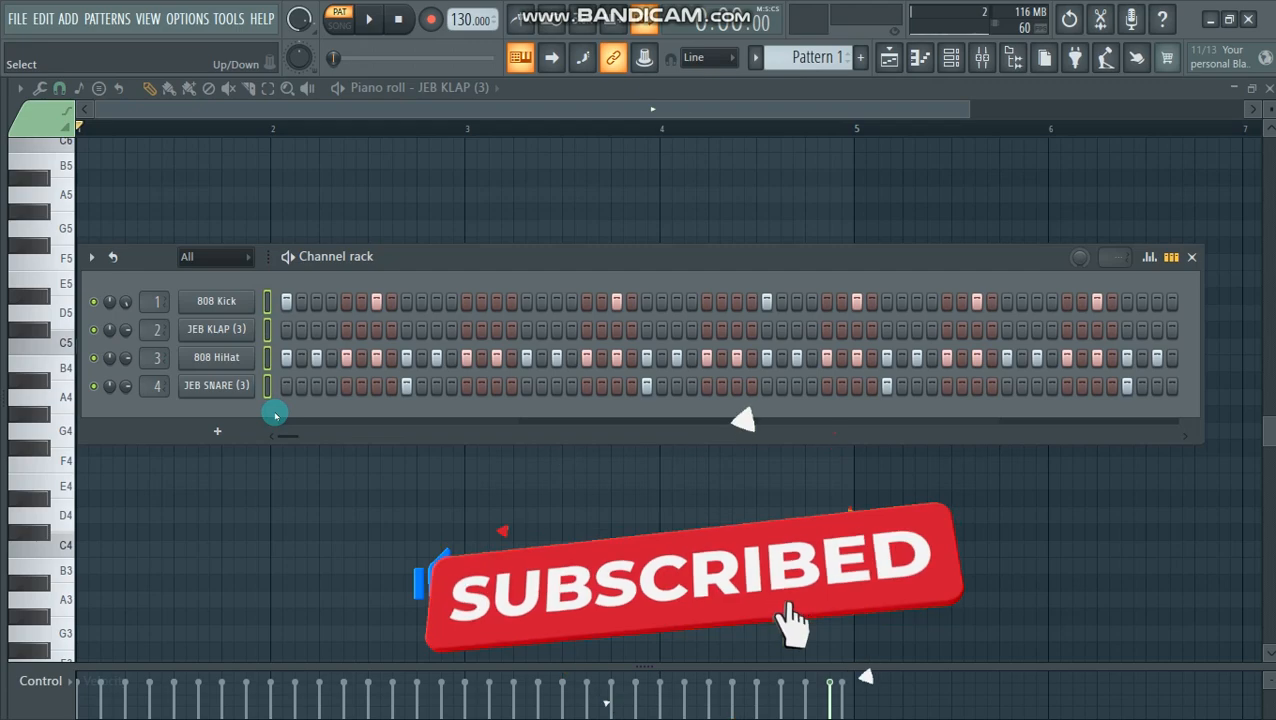
left_click(982, 57)
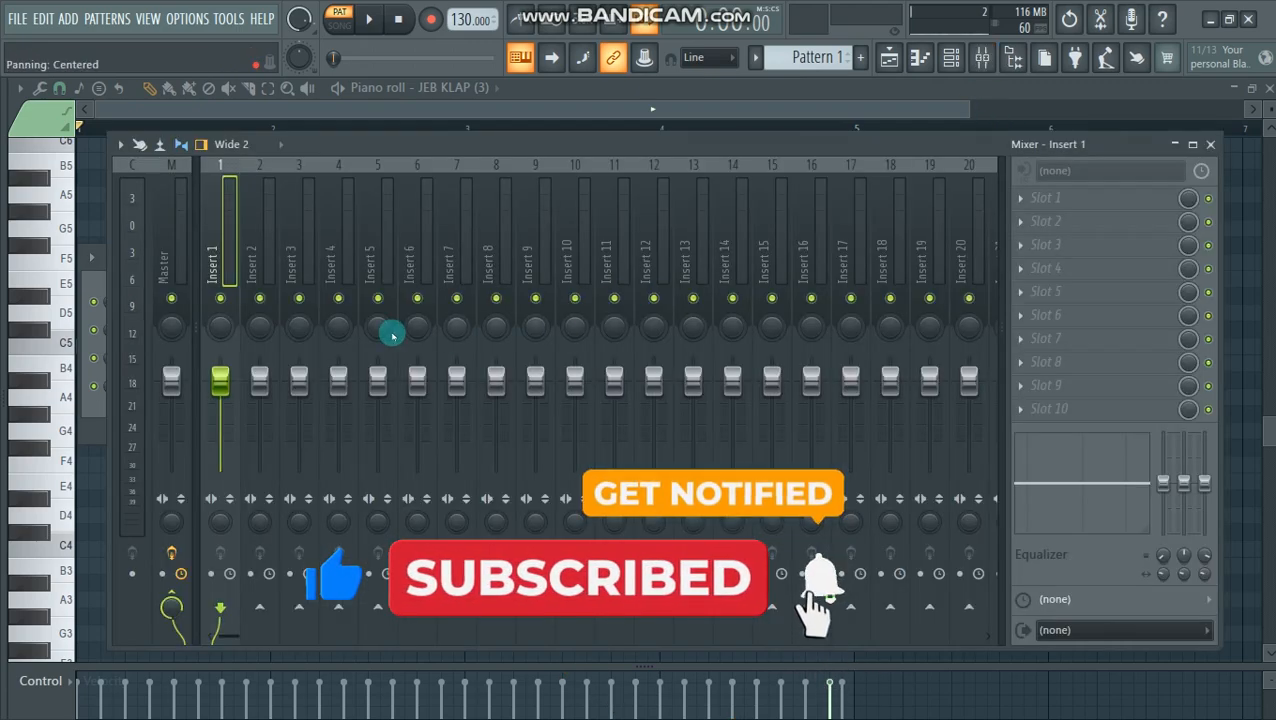
right_click(213, 250)
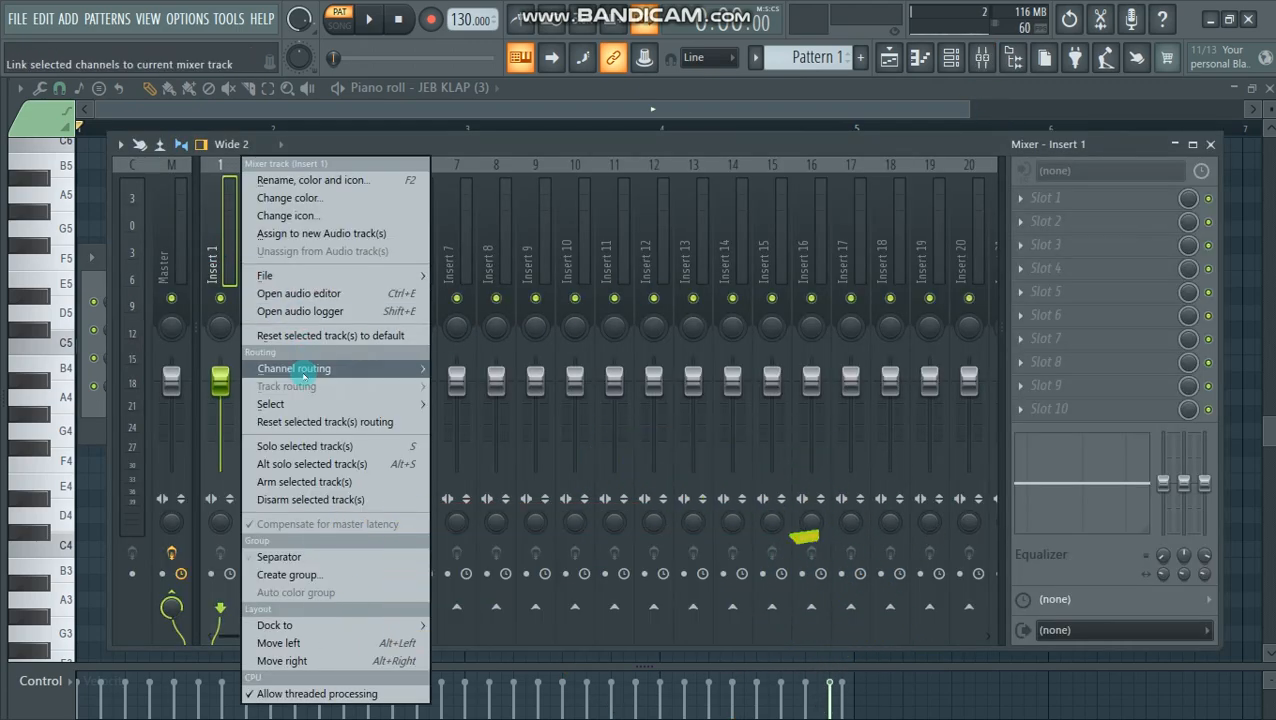
mouse_move(298, 370)
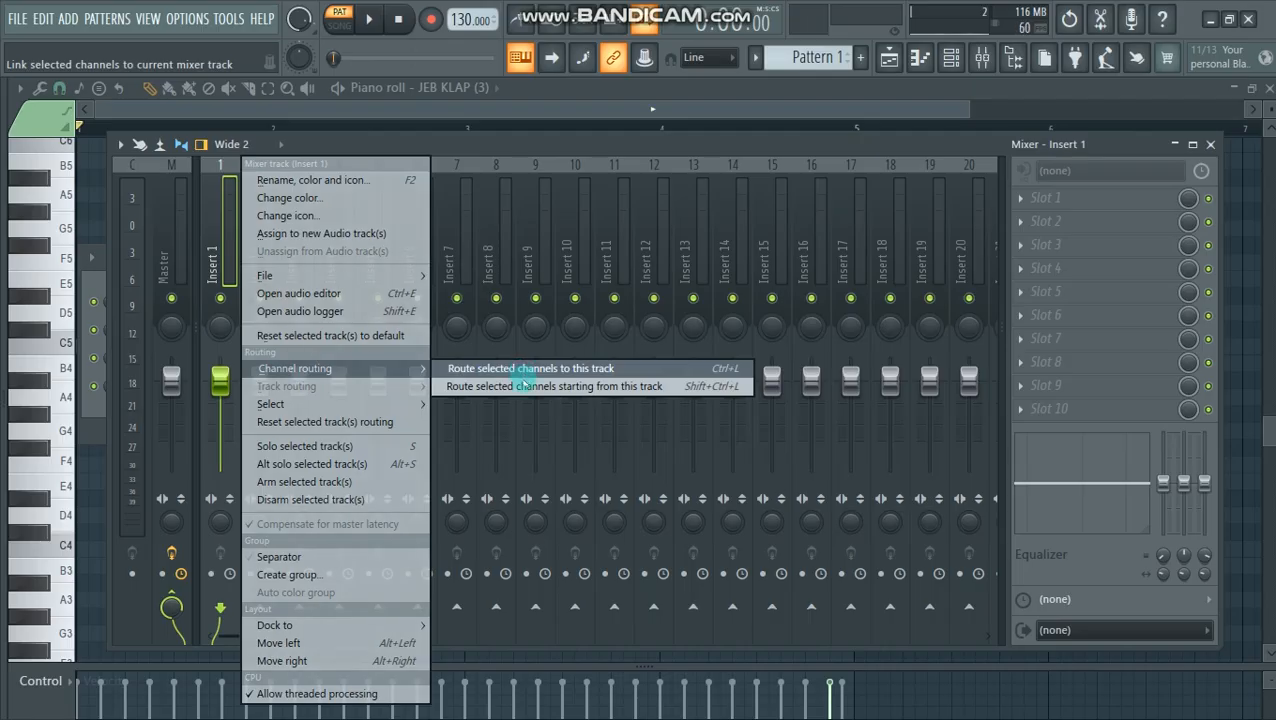
left_click(531, 387)
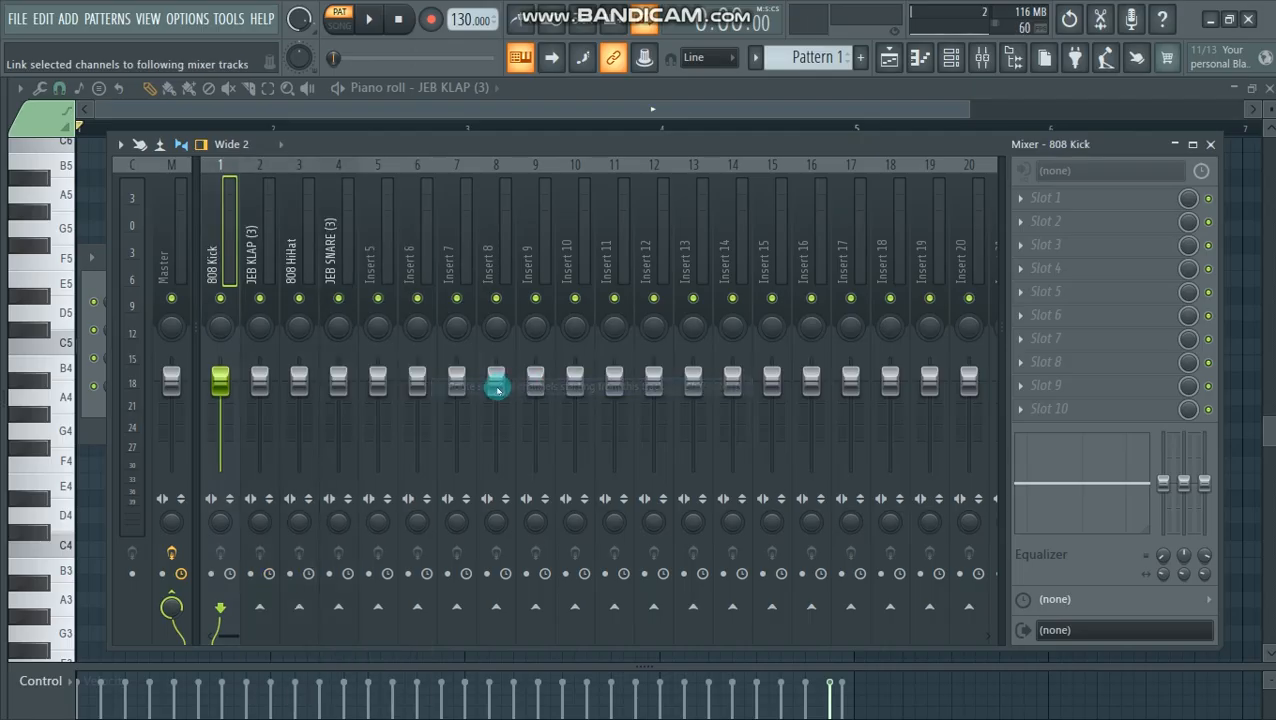
- Solo and audition the 808 Kick mixer track and load Fruity Parametric EQ 2 into its first effect slot
right_click(221, 298)
key("space")
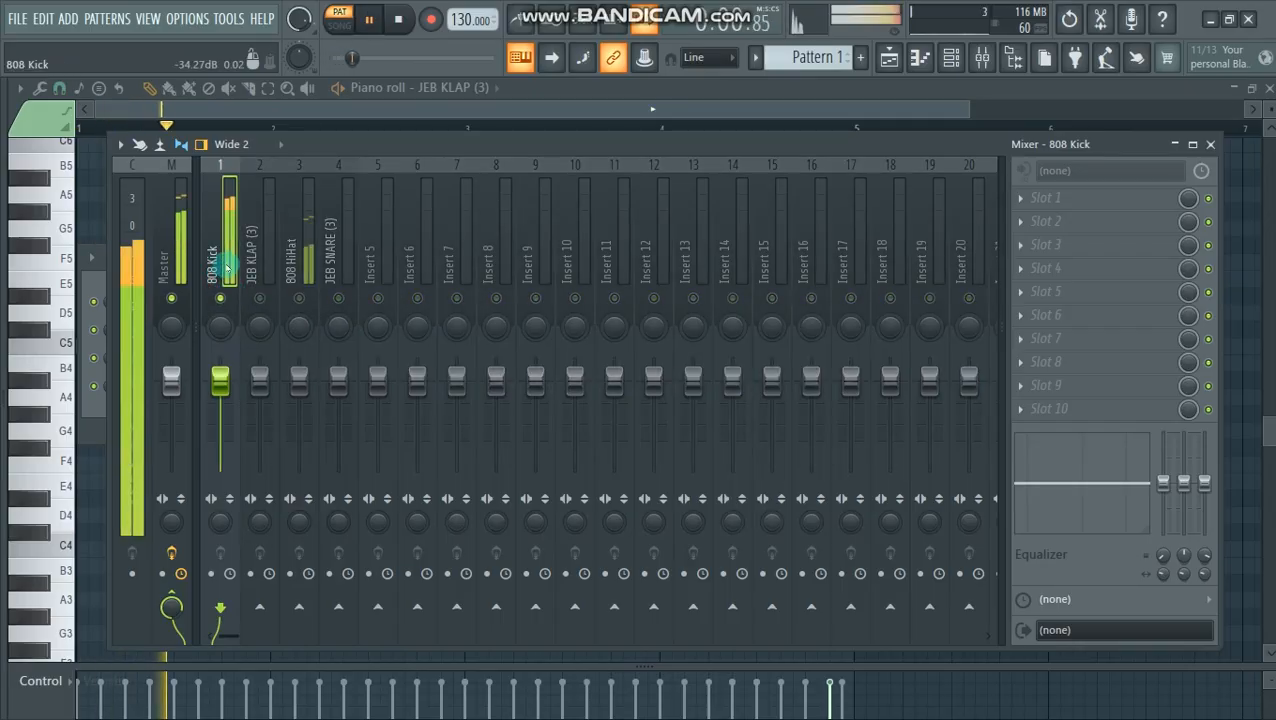
key("space")
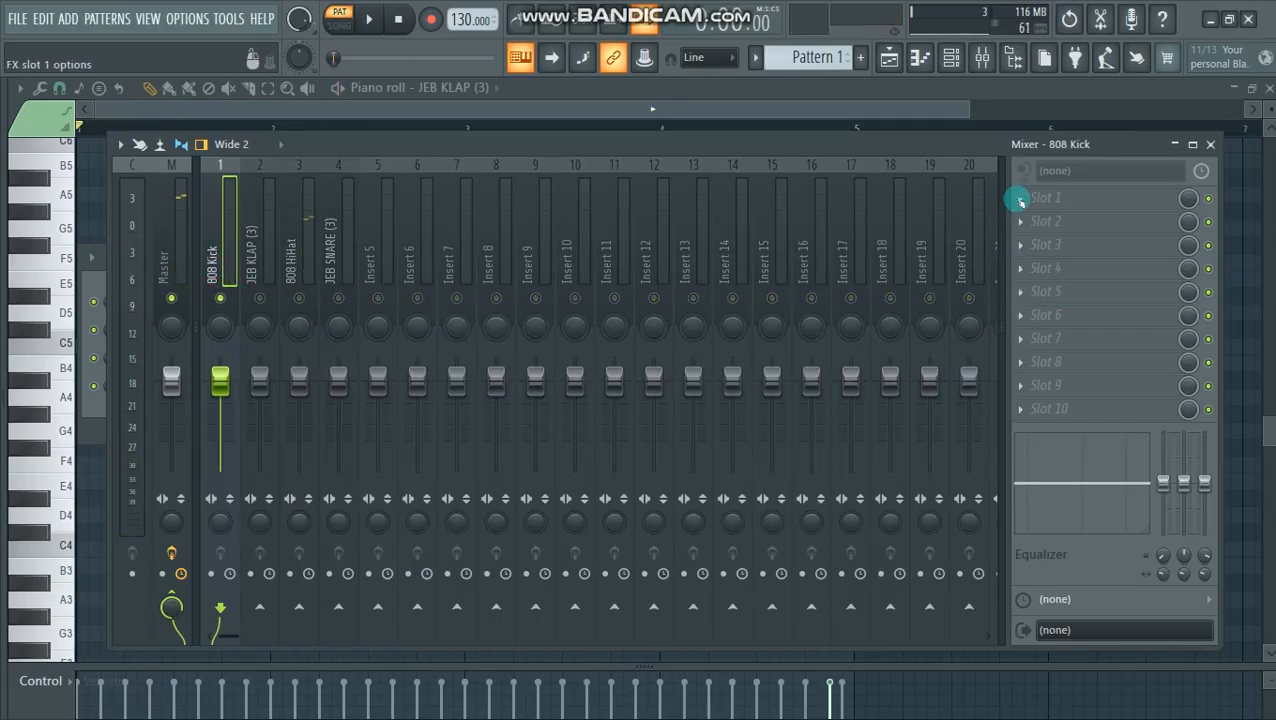
left_click(1020, 201)
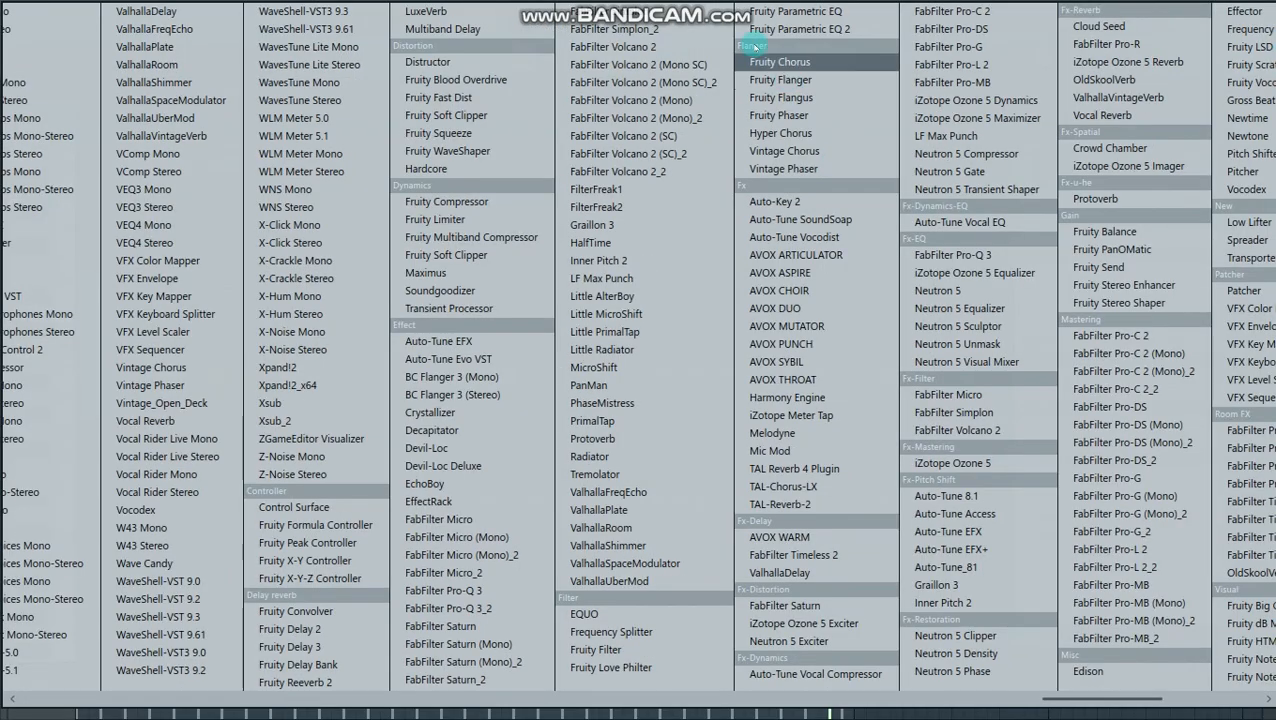
left_click(818, 31)
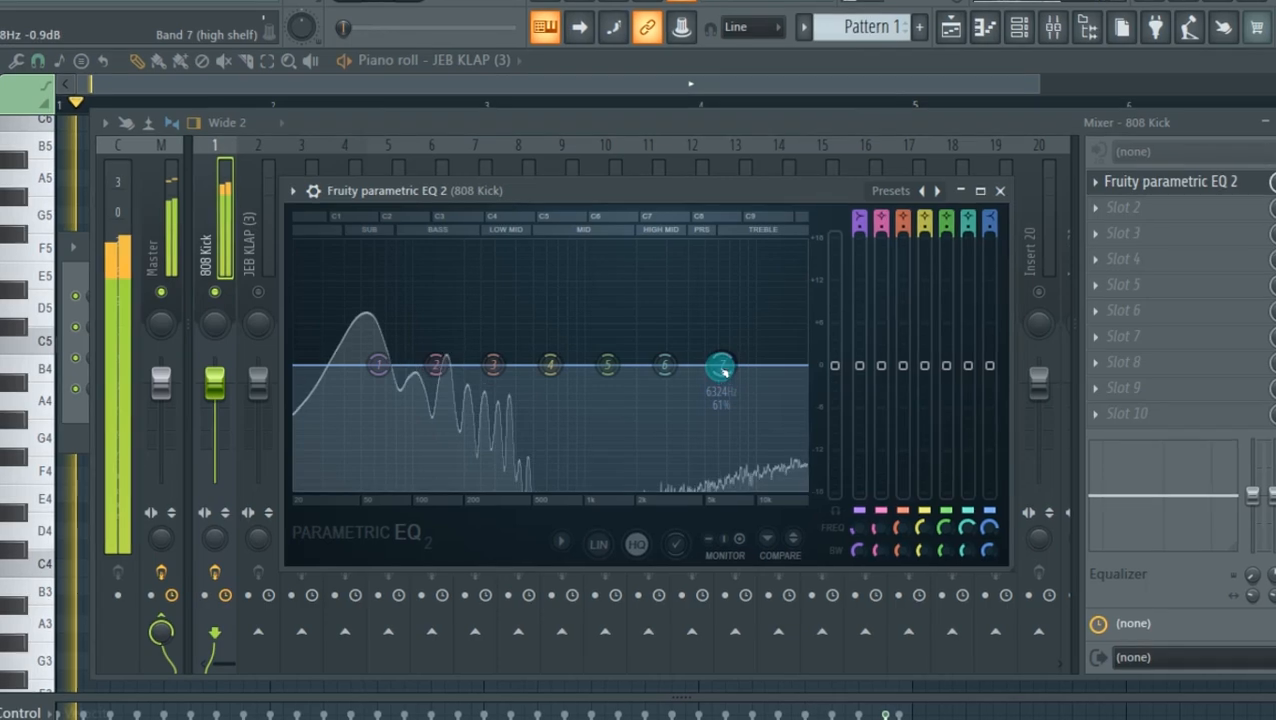
- In the kick's EQ, cut the highs fully with band 7 between 500 Hz and 1 kHz and boost band 1 slightly around 60 Hz
left_click_drag(716, 398, 554, 491)
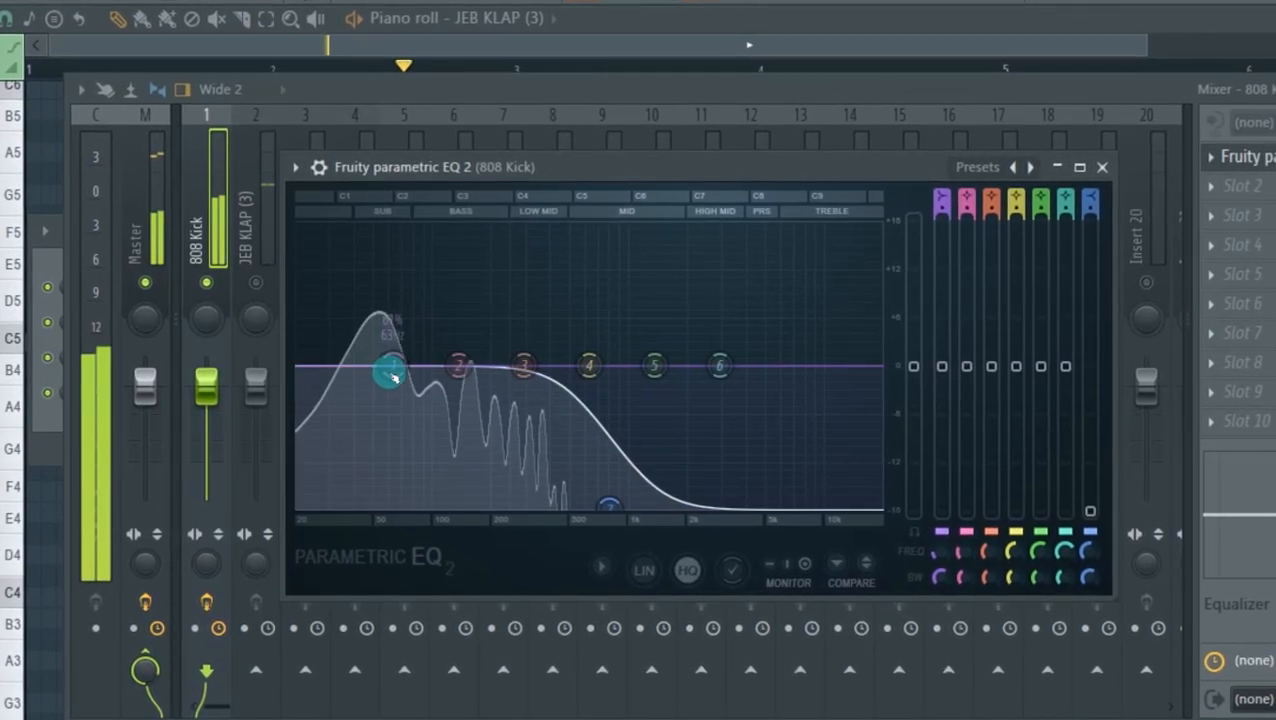
left_click_drag(391, 373, 391, 368)
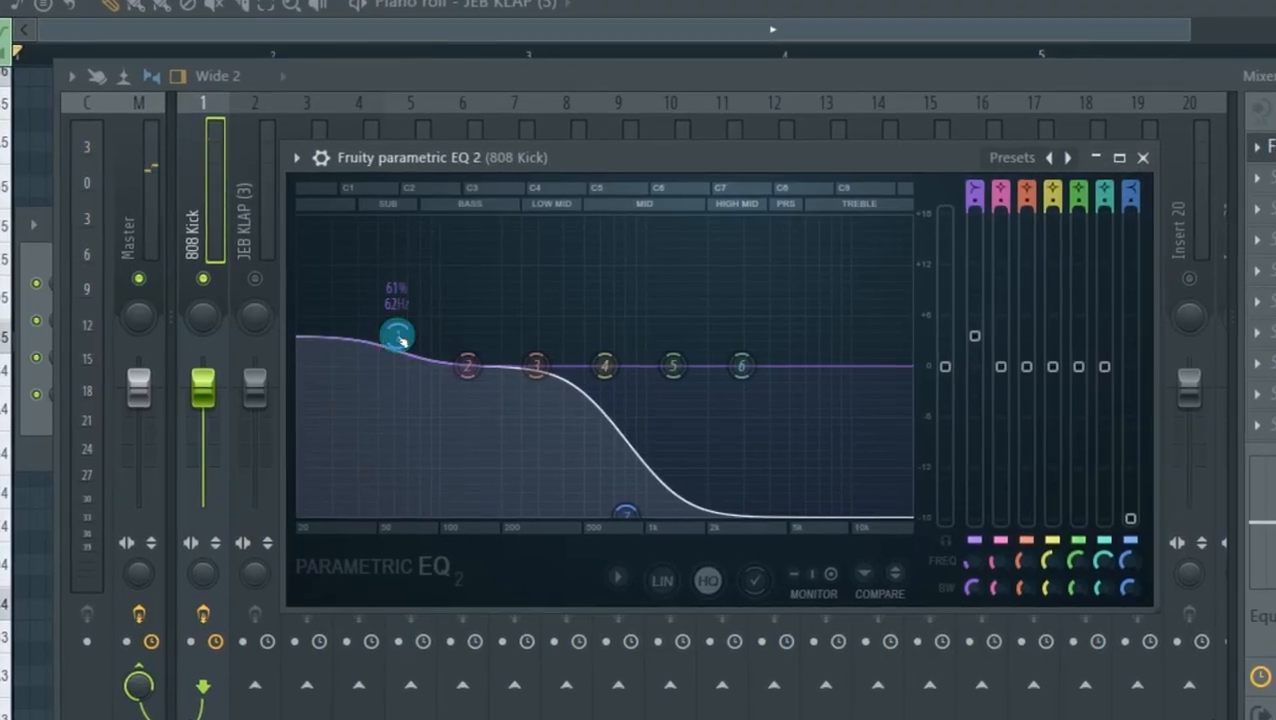
left_click_drag(400, 339, 398, 346)
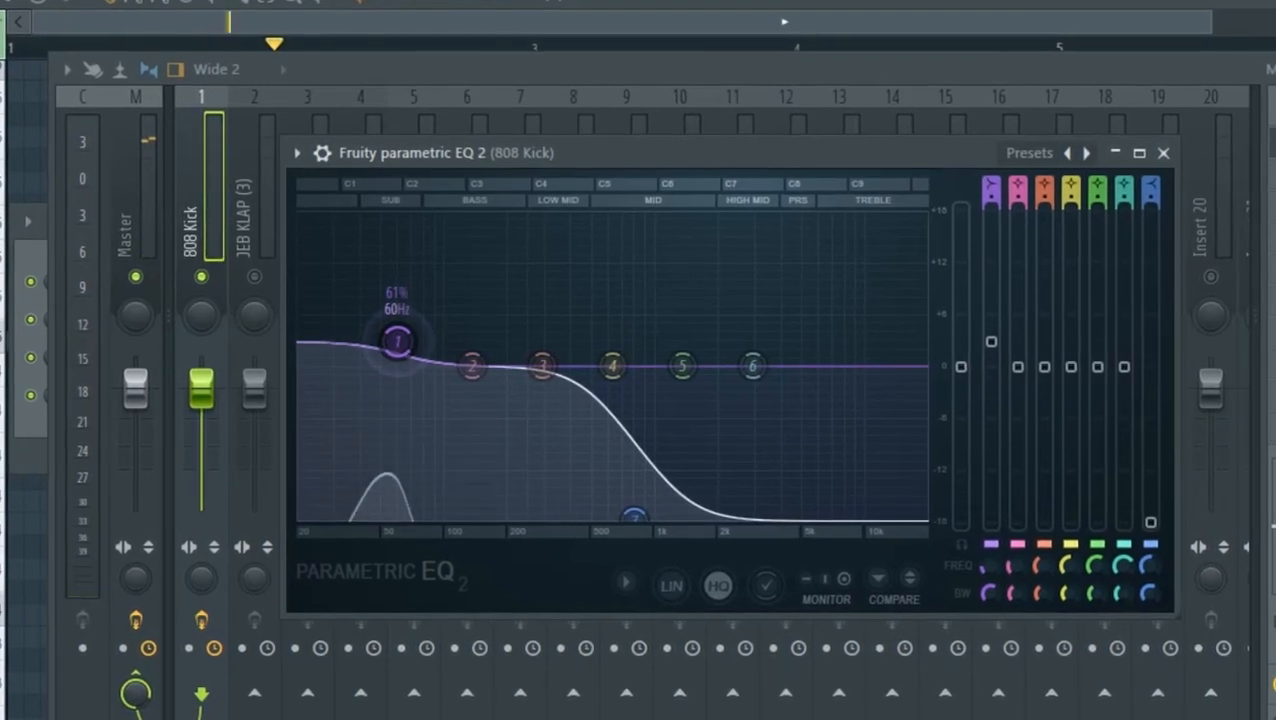
left_click_drag(633, 515, 632, 522)
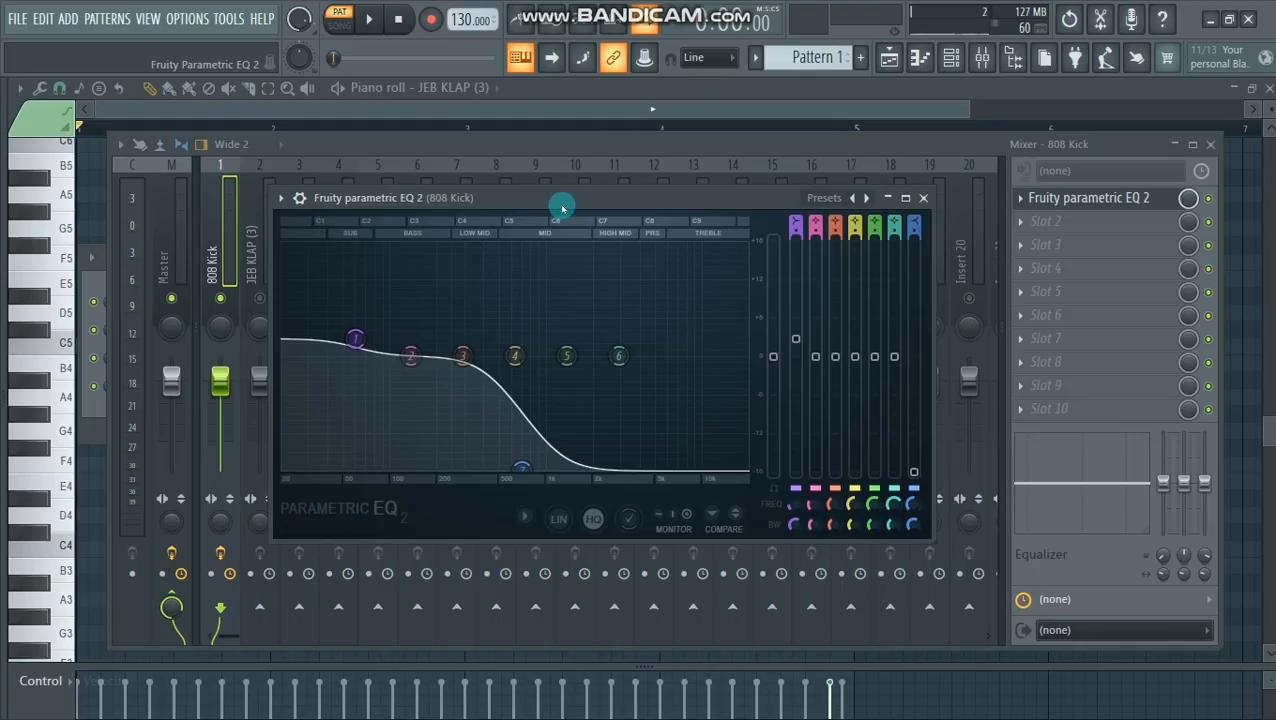
left_click_drag(563, 208, 539, 205)
key("space")
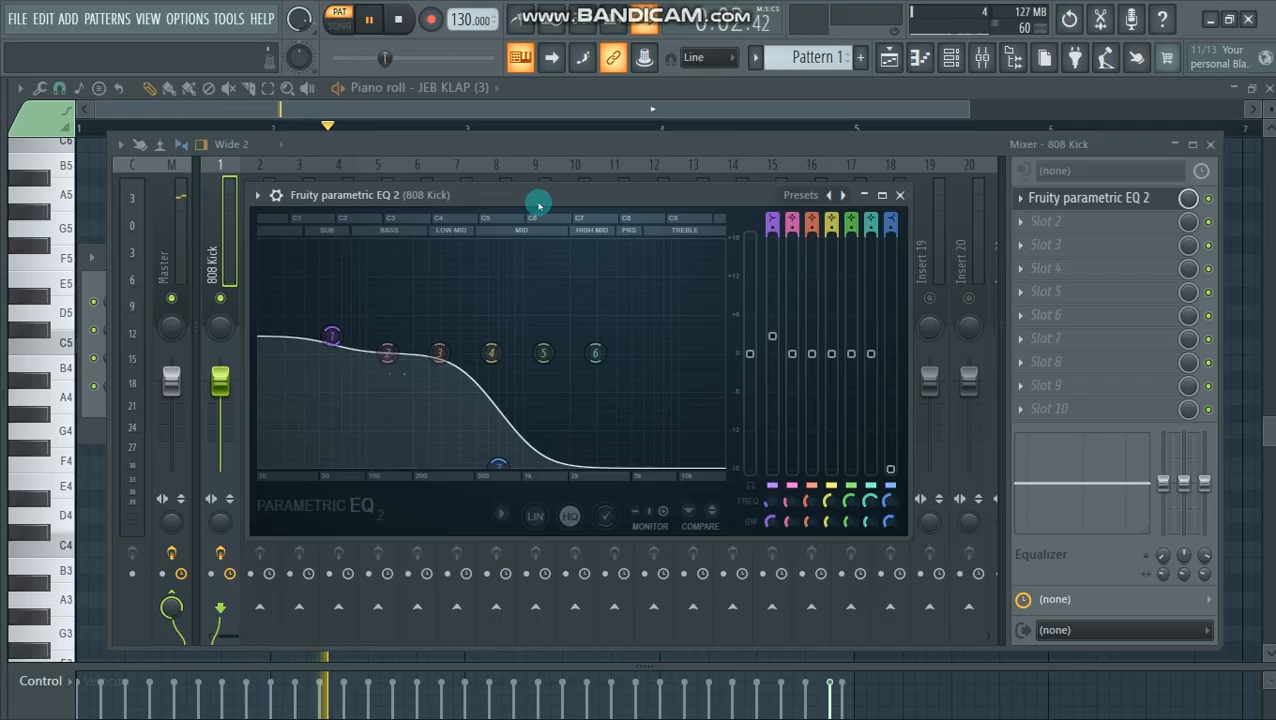
key("space")
left_click(1215, 148)
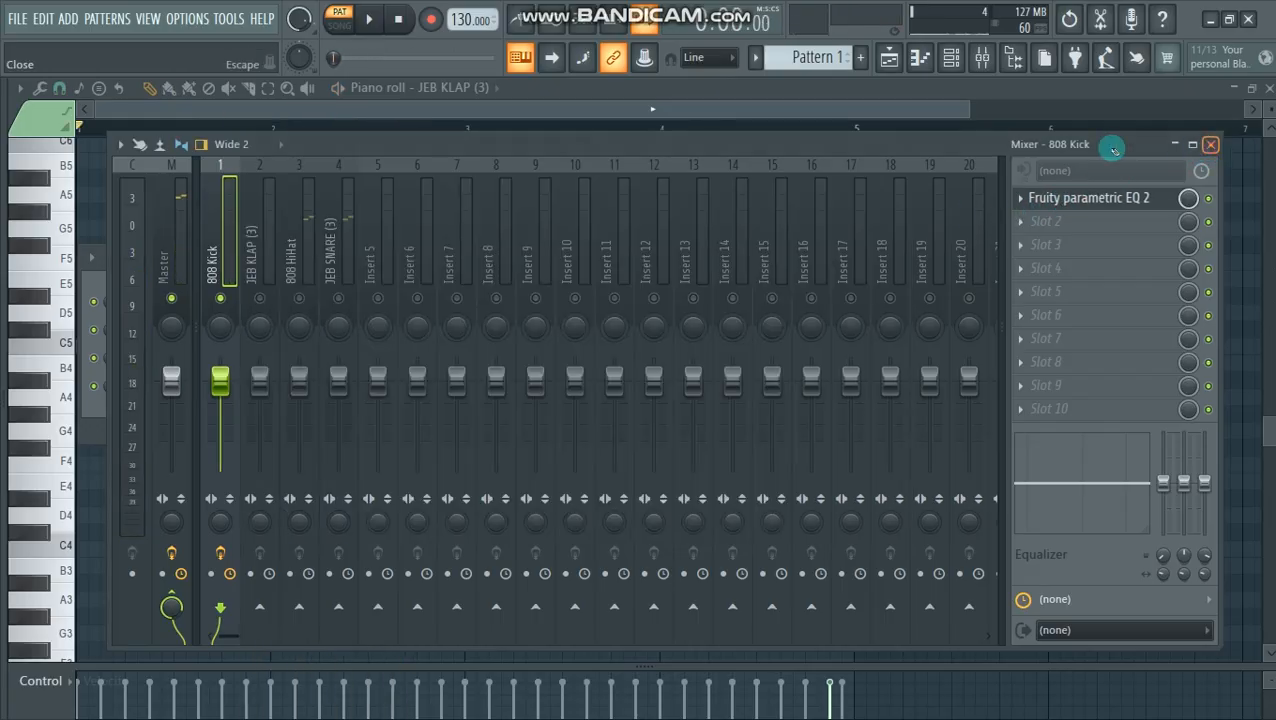
left_click(901, 195)
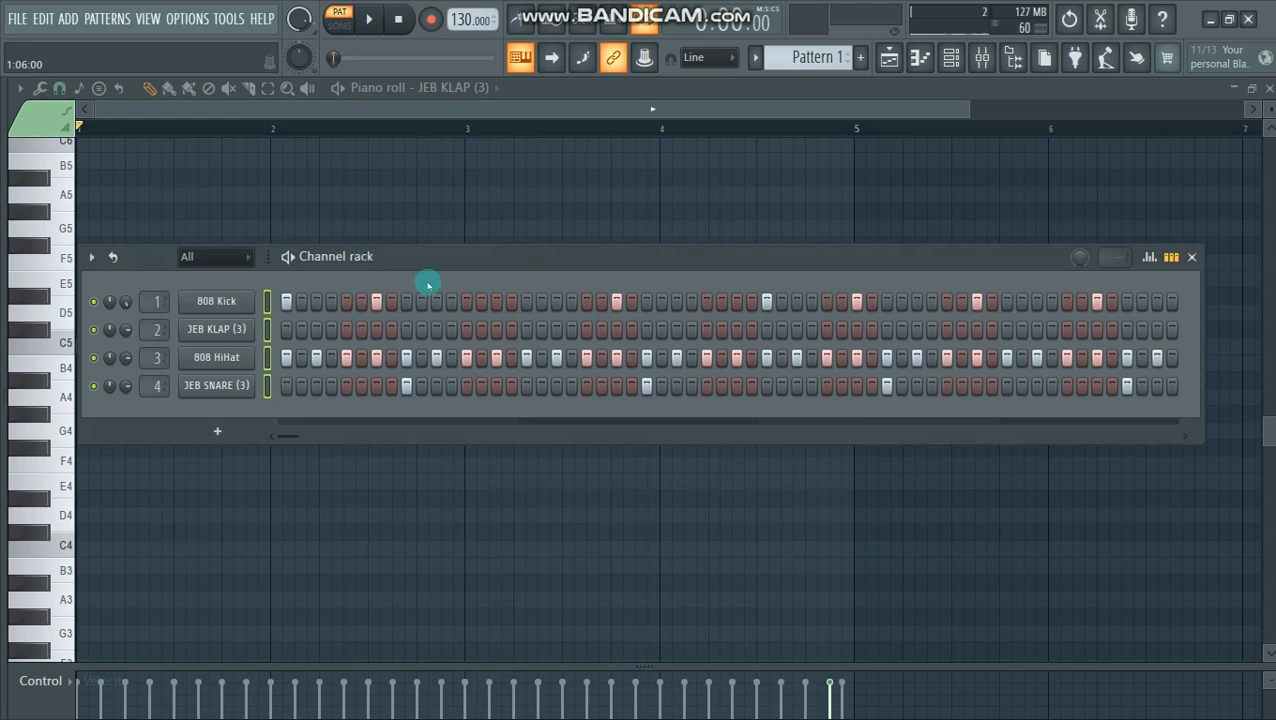
- Reopen the mixer, unmute the JEB KLAP (3), 808 HiHat and JEB SNARE (3) tracks, and play the pattern
key("F9")
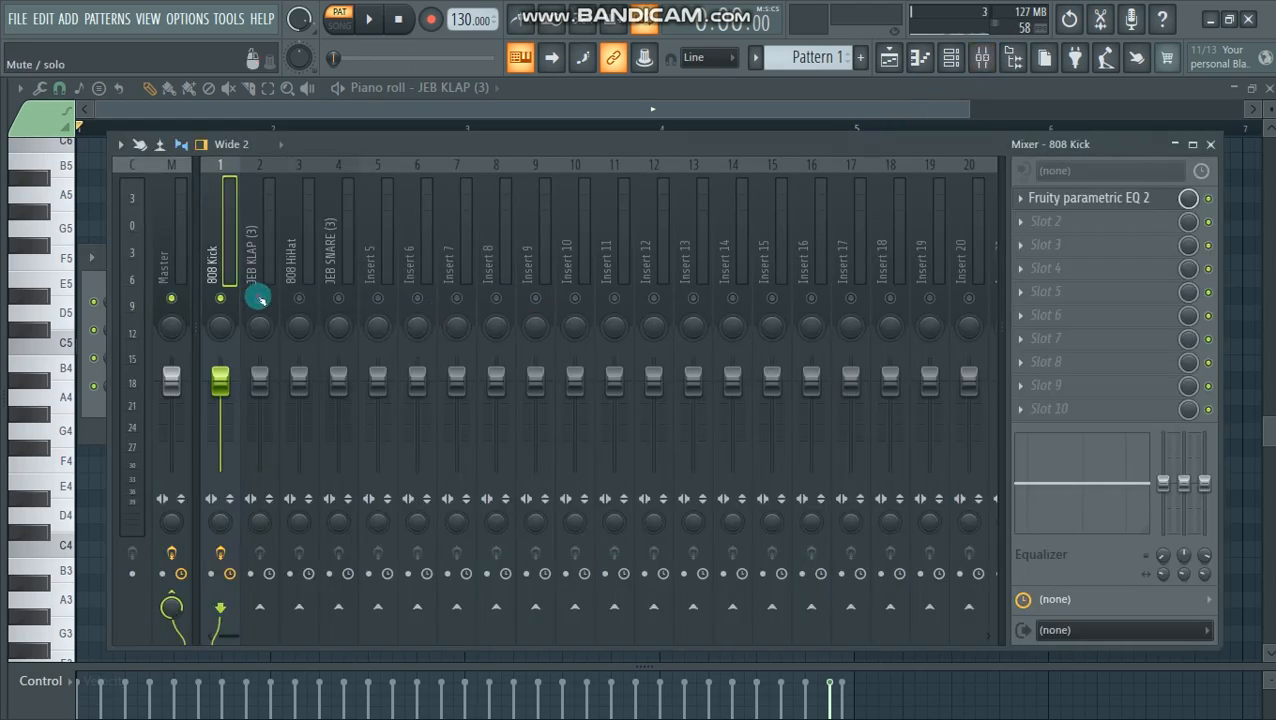
left_click(260, 299)
left_click(299, 299)
left_click(338, 299)
key("space")
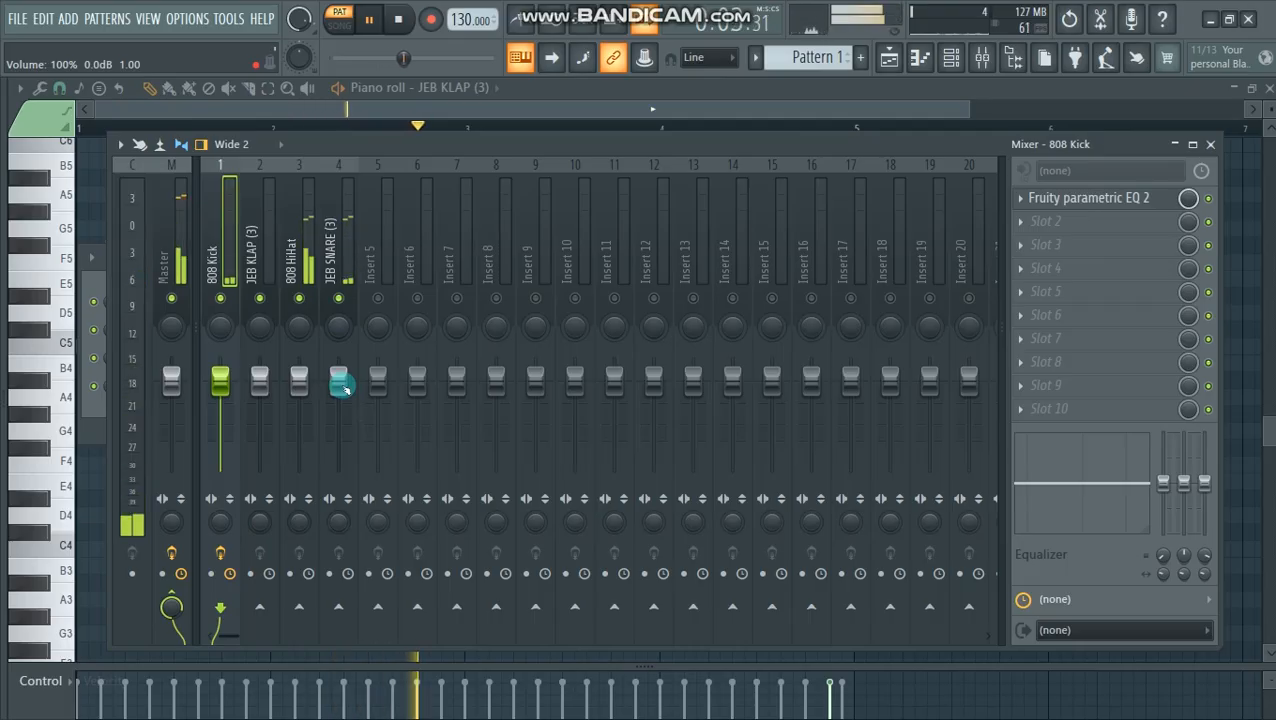
key("space")
- Select the JEB SNARE (3) mixer track for adding an effect
left_click(333, 262)
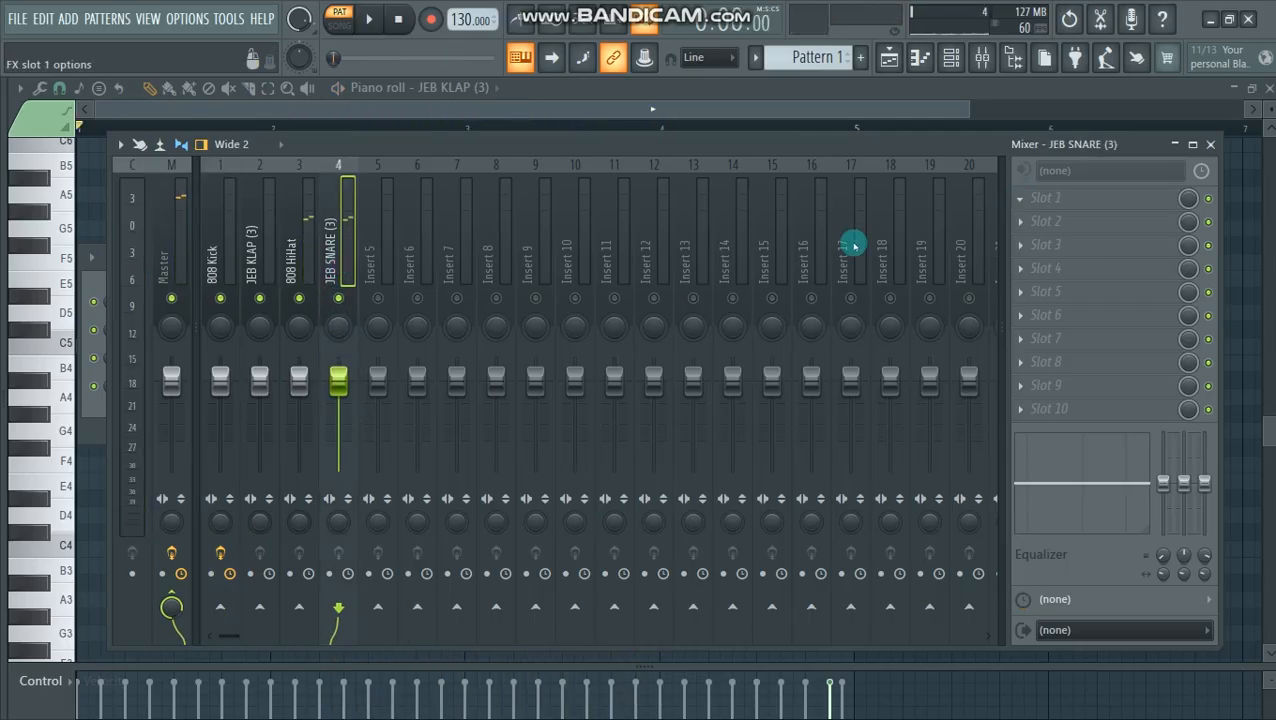